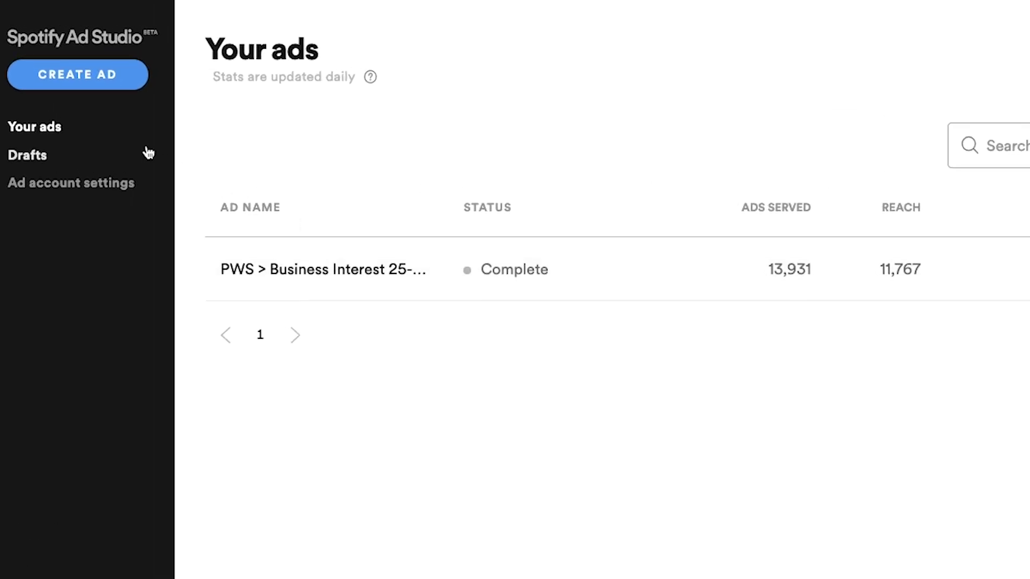
Create a new ad promoting a brand, product, or organization, named "Wrigleyville Vet", and proceed to budget and targeting
{"action": "left_click", "coordinate": [81, 85]}
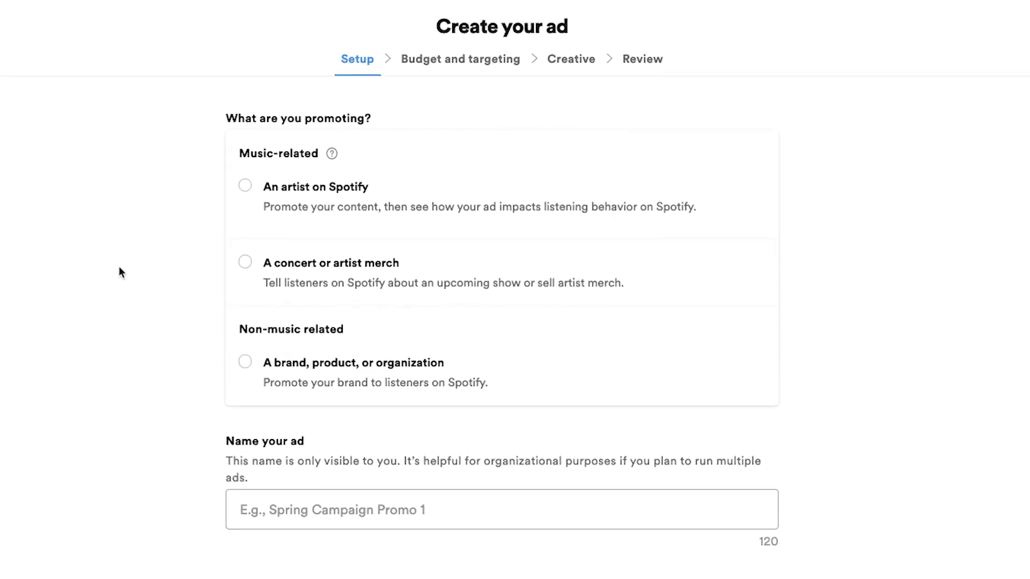
{"action": "left_click", "coordinate": [247, 363]}
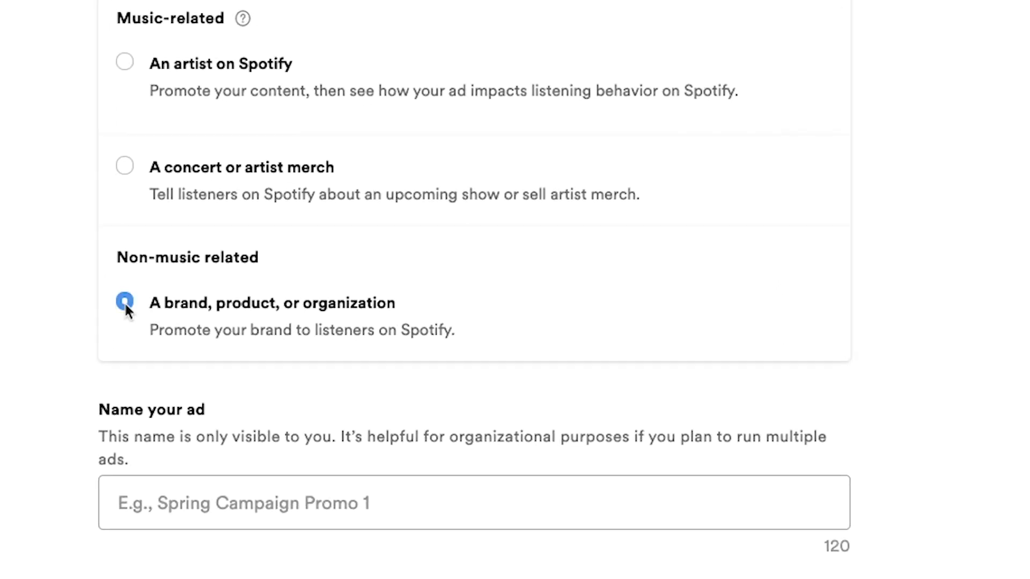
{"action": "left_click", "coordinate": [267, 509]}
{"action": "type", "text": "Wrigleyvill"}
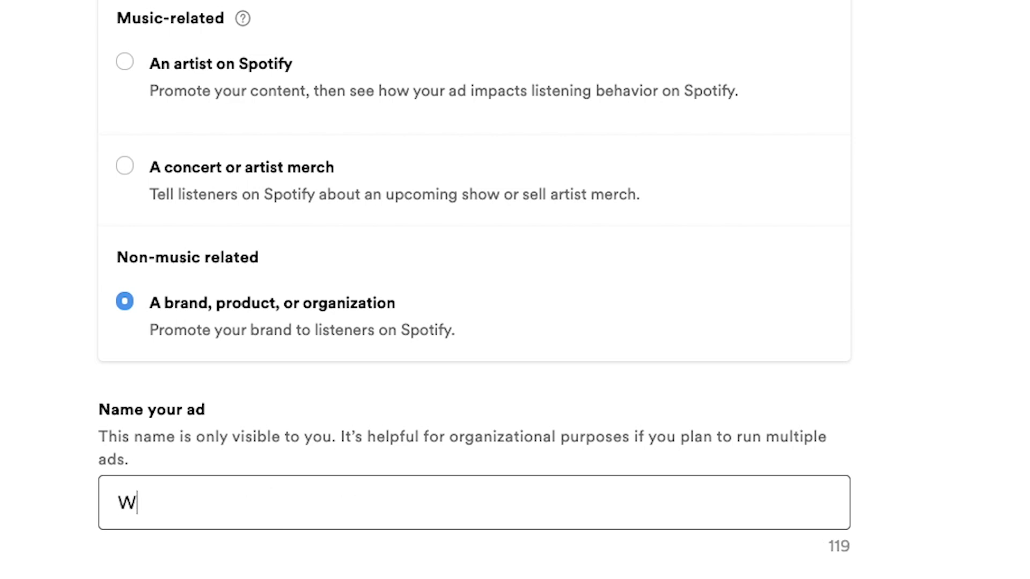
{"action": "type", "text": "e Vet"}
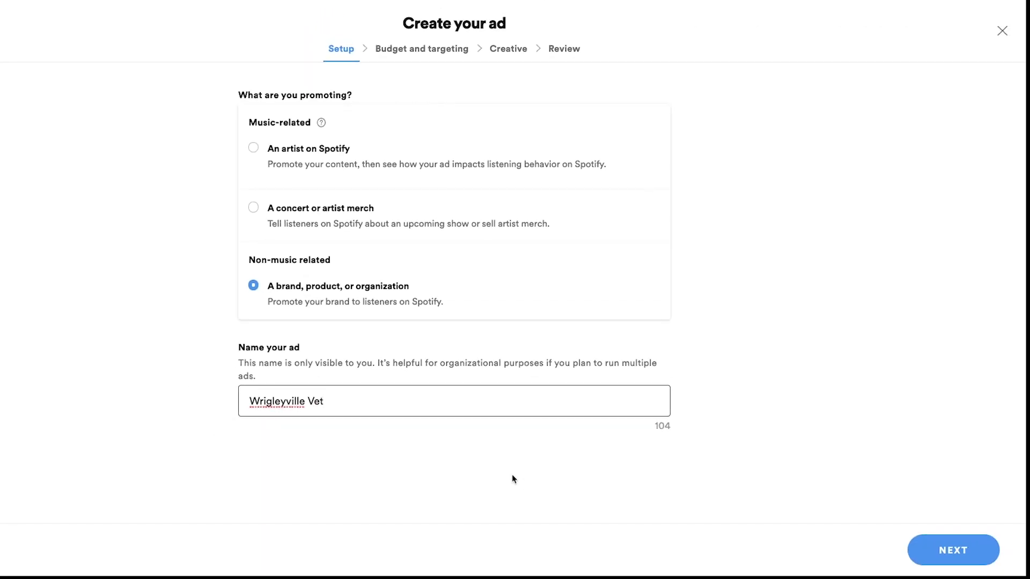
{"action": "left_click", "coordinate": [942, 548]}
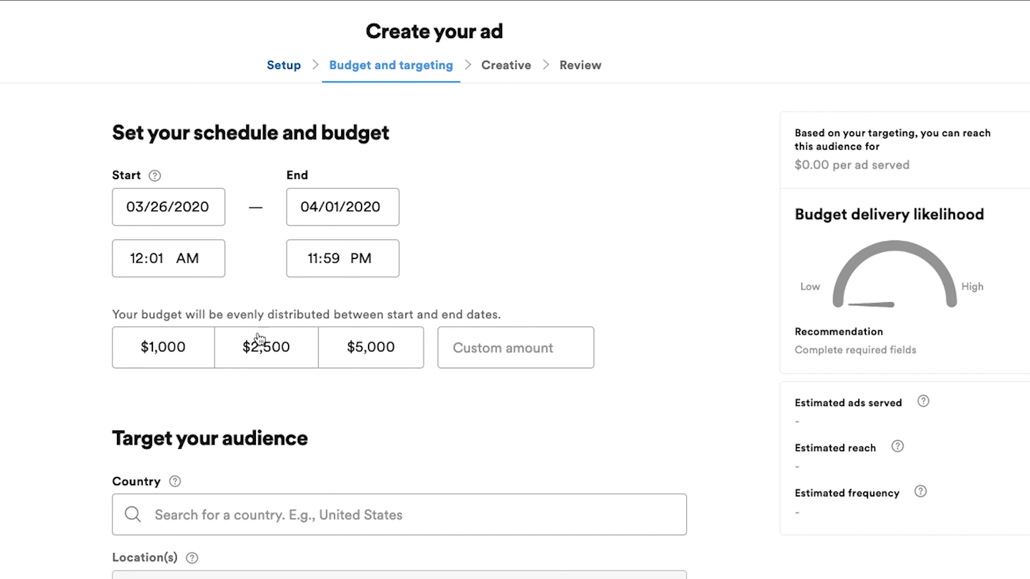
Schedule the ad from 03/26/2020 to 04/01/2020 with a custom budget of 250
{"action": "left_click", "coordinate": [167, 217]}
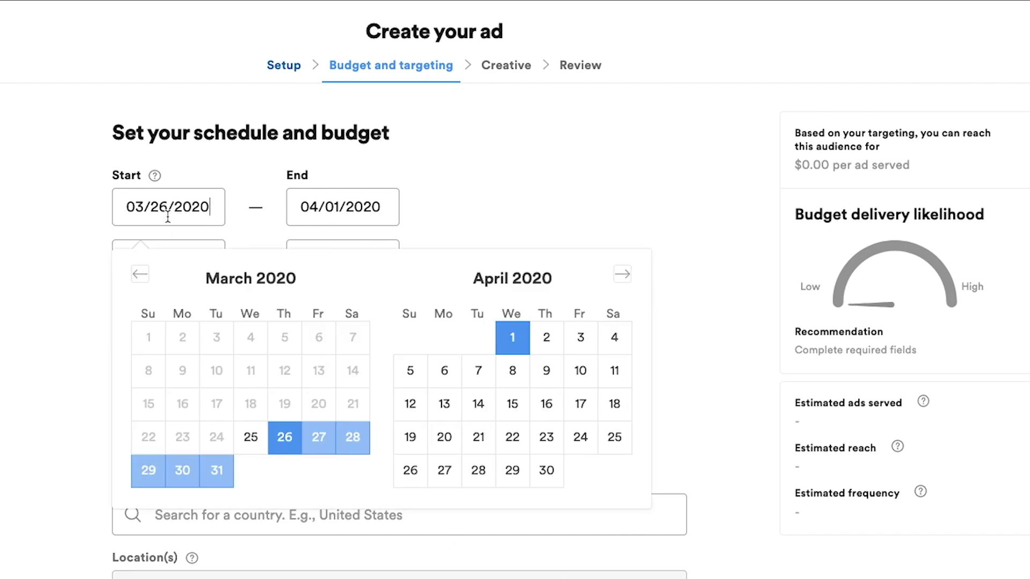
{"action": "left_click", "coordinate": [288, 450]}
{"action": "left_click", "coordinate": [327, 209]}
{"action": "left_click", "coordinate": [515, 343]}
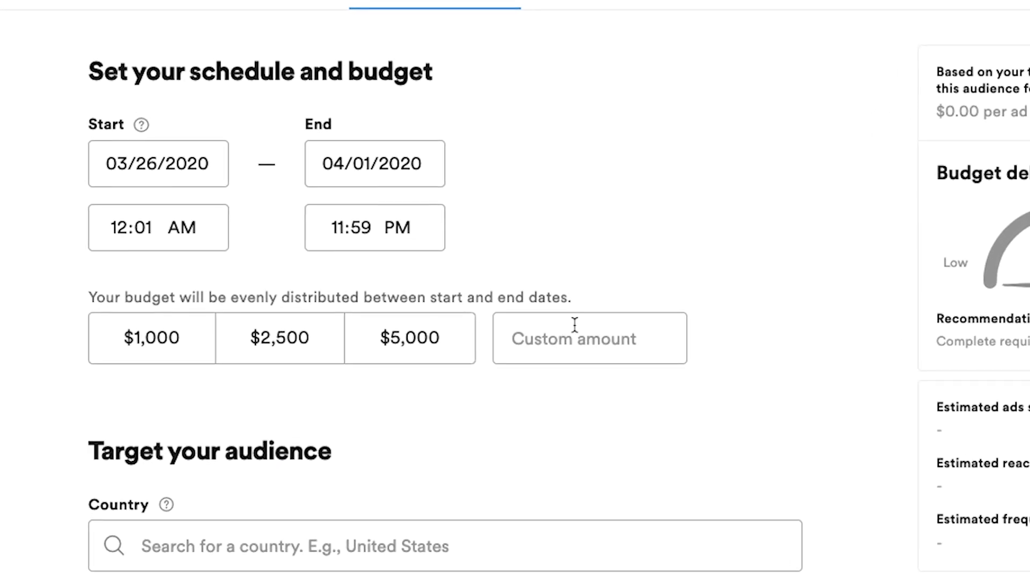
{"action": "left_click", "coordinate": [596, 339]}
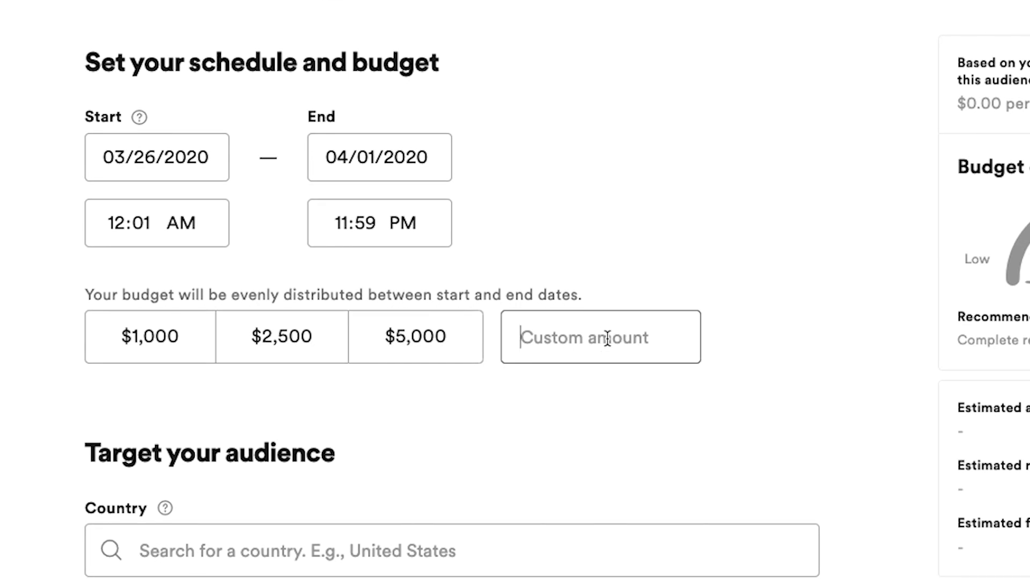
{"action": "type", "text": "250"}
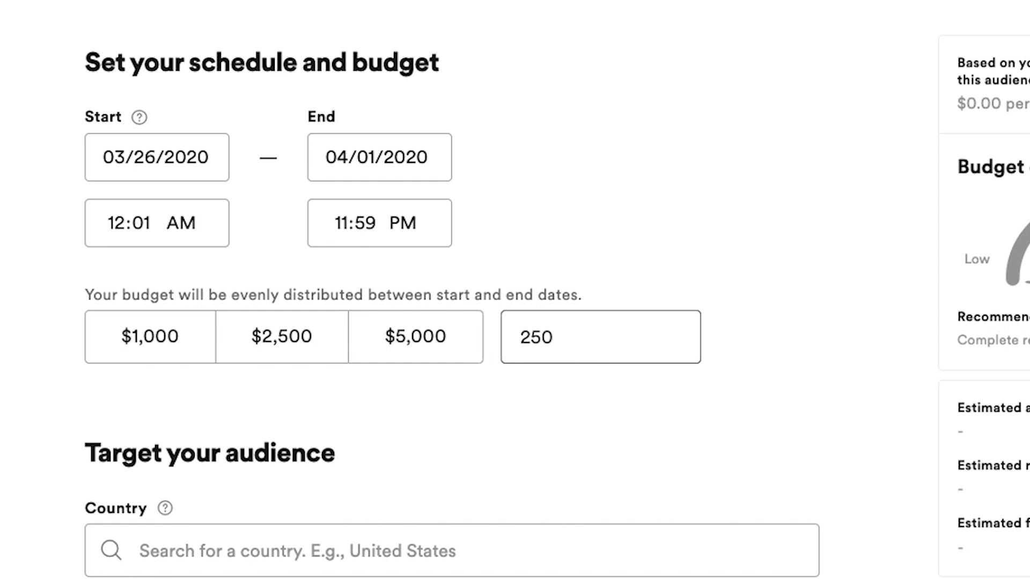
Set the target audience's country to United States of America
{"action": "scroll", "coordinate": [452, 292], "scroll_direction": "down", "scroll_amount": 2}
{"action": "scroll", "coordinate": [349, 177], "scroll_direction": "down", "scroll_amount": 6}
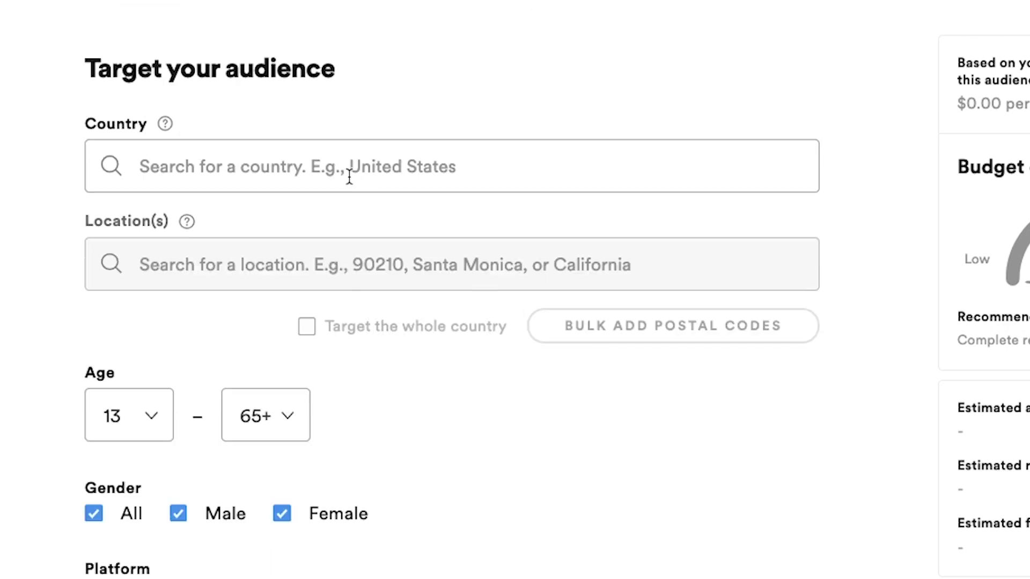
{"action": "left_click", "coordinate": [336, 176]}
{"action": "type", "text": "un"}
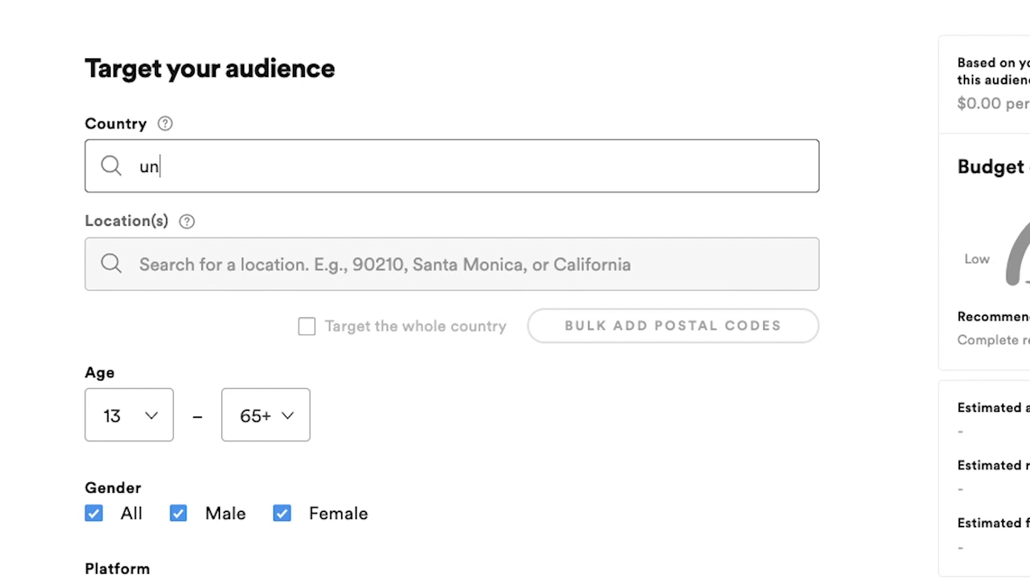
{"action": "type", "text": "ited"}
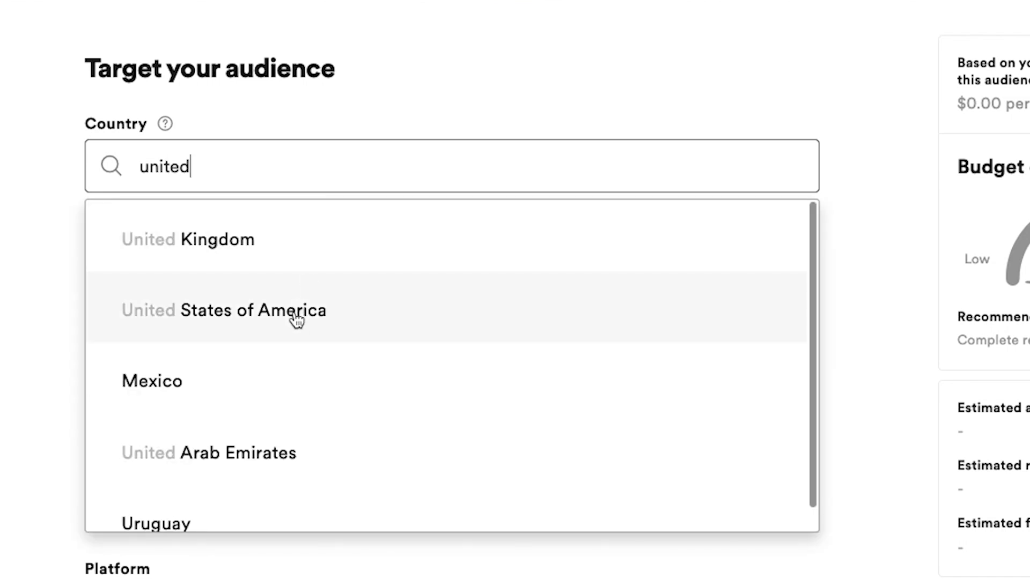
{"action": "left_click", "coordinate": [296, 321]}
Add postal code 60613 in Chicago, Illinois as a target location
{"action": "left_click", "coordinate": [219, 263]}
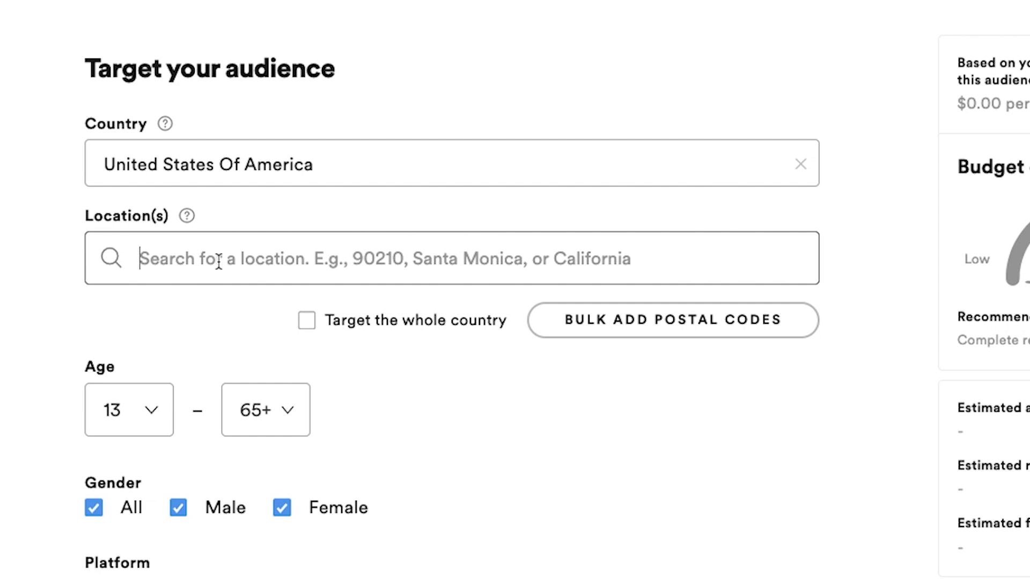
{"action": "type", "text": "60613"}
{"action": "left_click", "coordinate": [402, 323]}
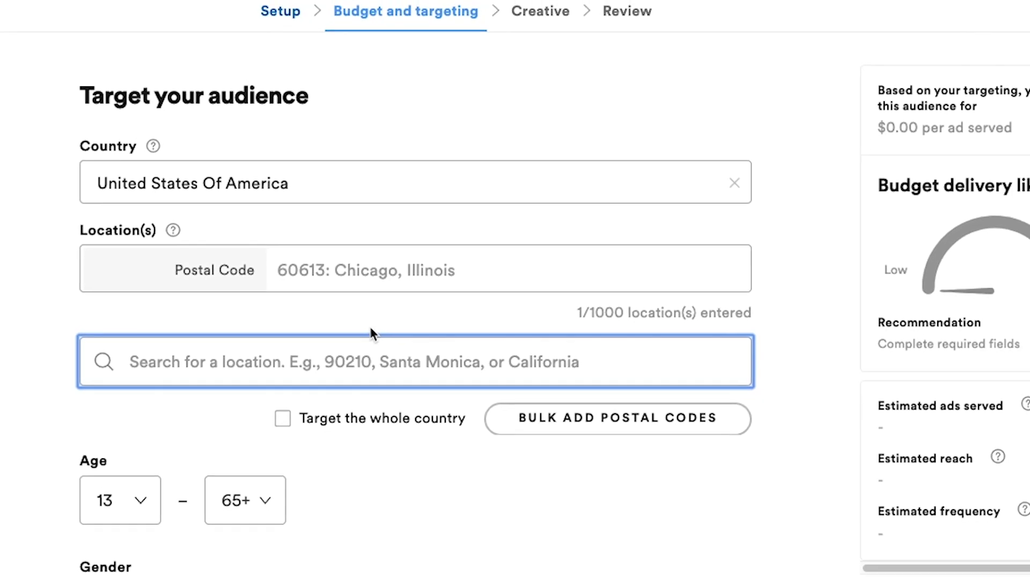
Set the minimum age of the target audience to 25
{"action": "scroll", "coordinate": [376, 325], "scroll_direction": "down", "scroll_amount": 1}
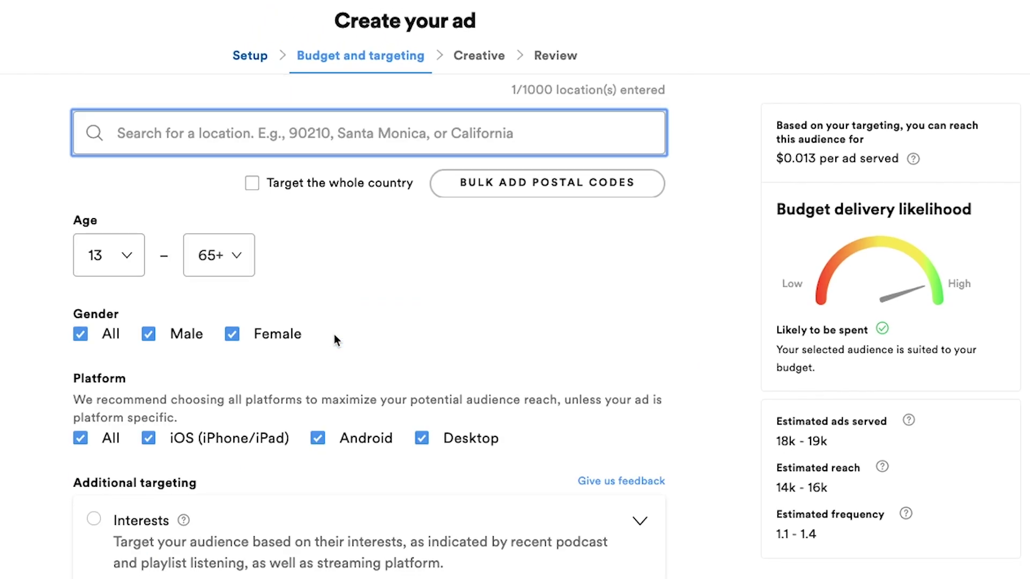
{"action": "left_click", "coordinate": [127, 262]}
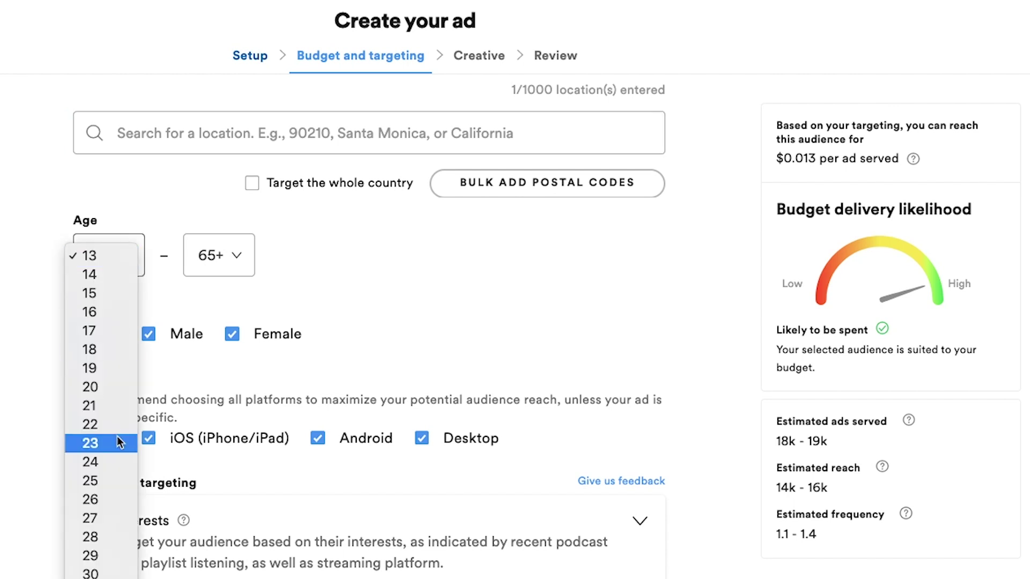
{"action": "left_click", "coordinate": [103, 482]}
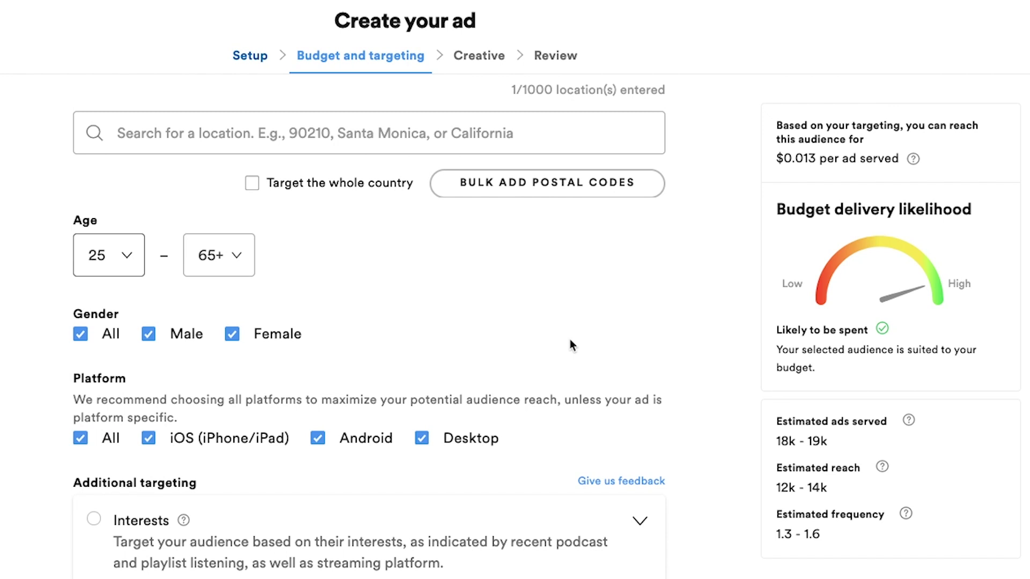
Expand the Interests option under additional targeting and look through its audience categories
{"action": "scroll", "coordinate": [570, 339], "scroll_direction": "down", "scroll_amount": 5}
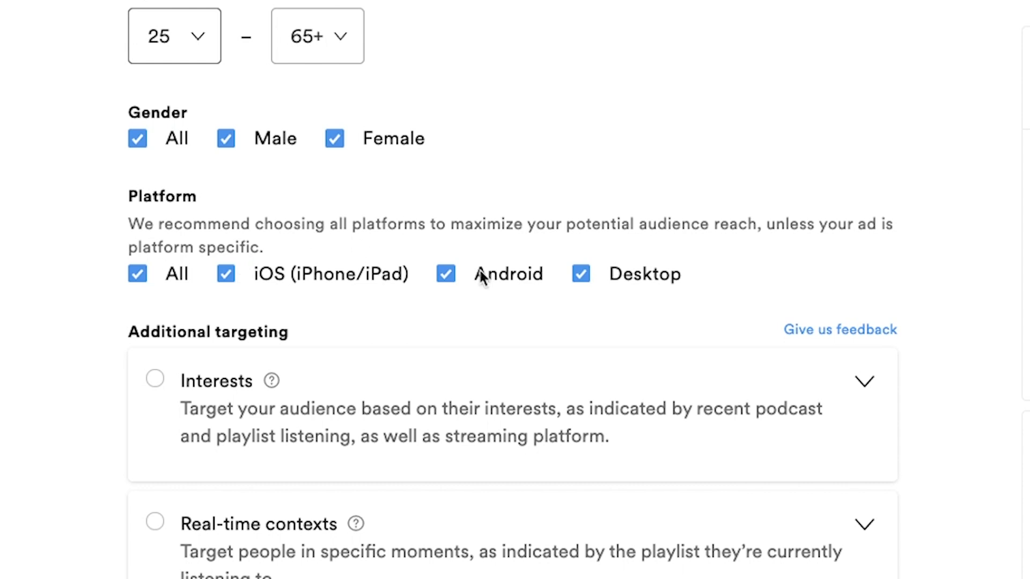
{"action": "scroll", "coordinate": [422, 284], "scroll_direction": "down", "scroll_amount": 2}
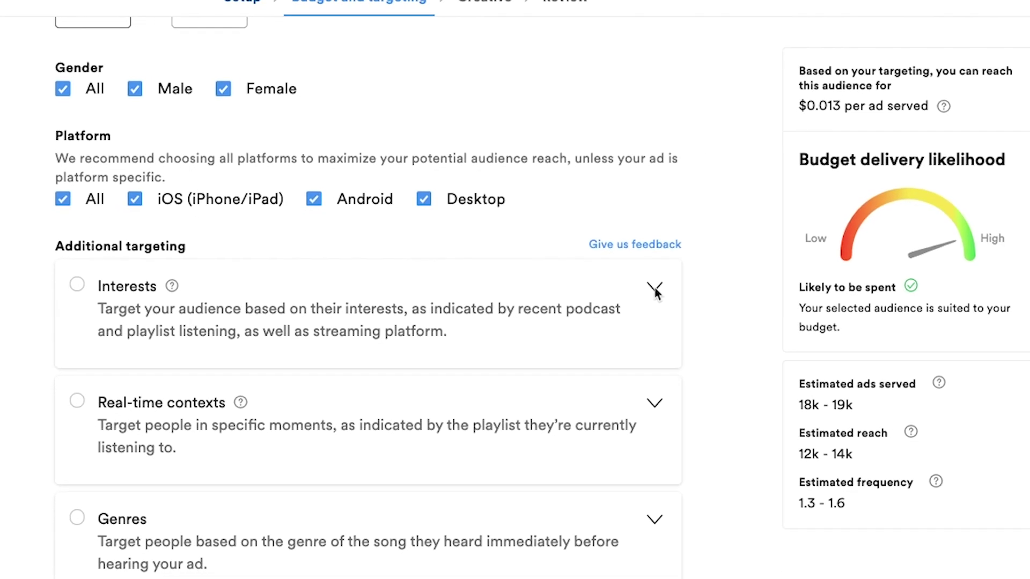
{"action": "left_click", "coordinate": [655, 290]}
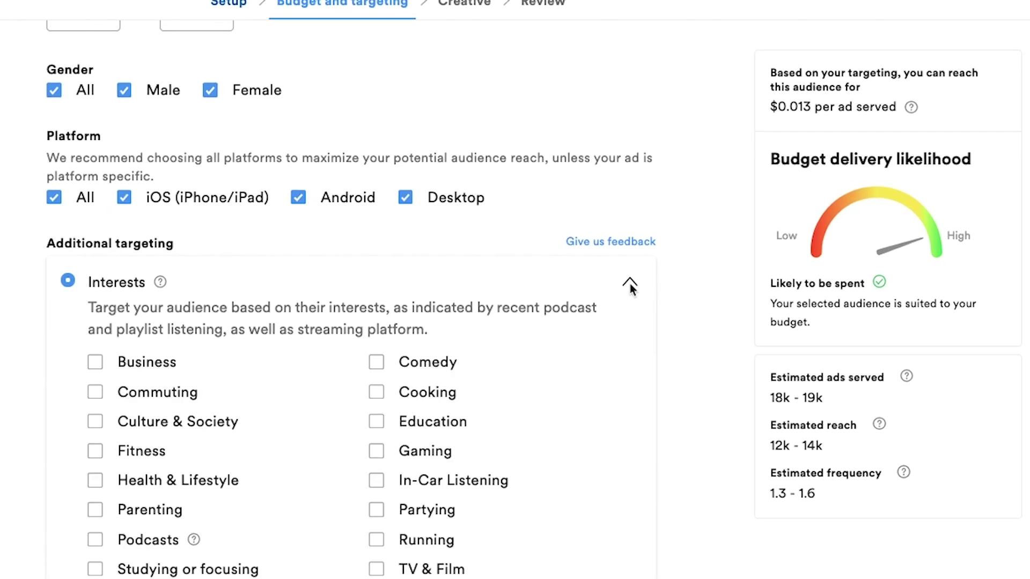
{"action": "scroll", "coordinate": [630, 289], "scroll_direction": "down", "scroll_amount": 2}
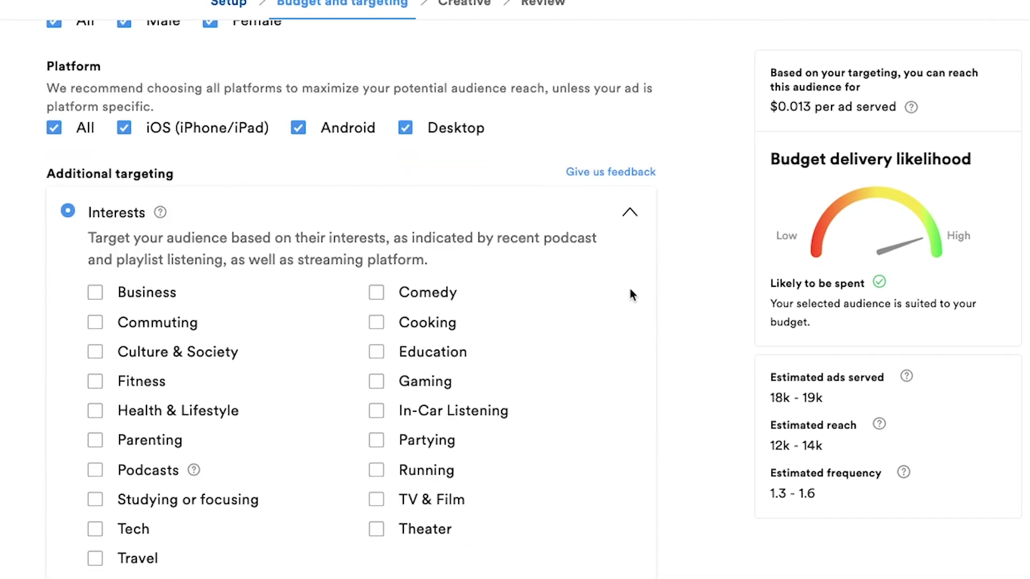
{"action": "scroll", "coordinate": [630, 294], "scroll_direction": "down", "scroll_amount": 3}
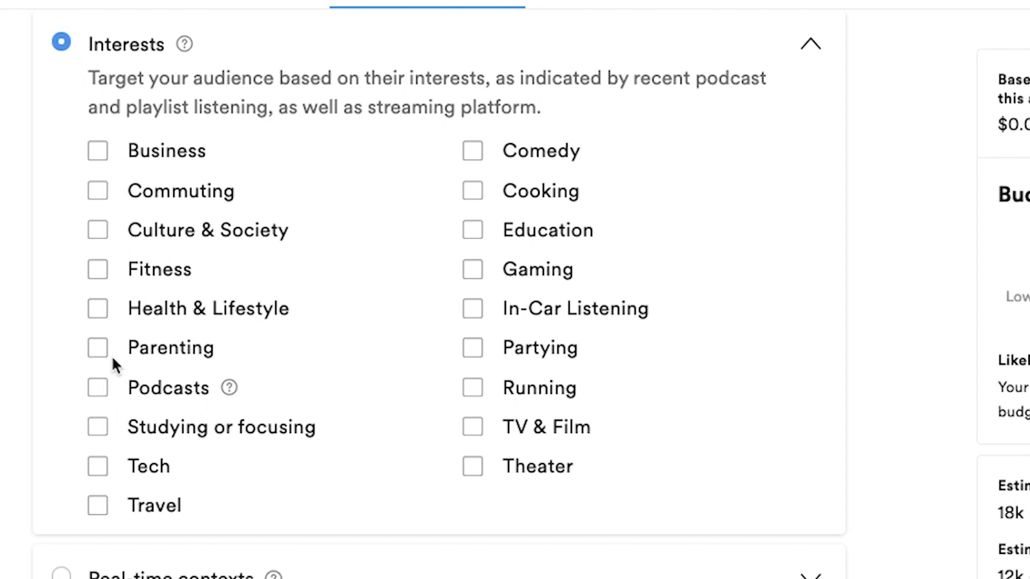
Review the location and age targeting together with the budget delivery likelihood and the estimated ads served, reach and frequency
{"action": "scroll", "coordinate": [112, 359], "scroll_direction": "up", "scroll_amount": 10}
{"action": "scroll", "coordinate": [114, 360], "scroll_direction": "up", "scroll_amount": 1}
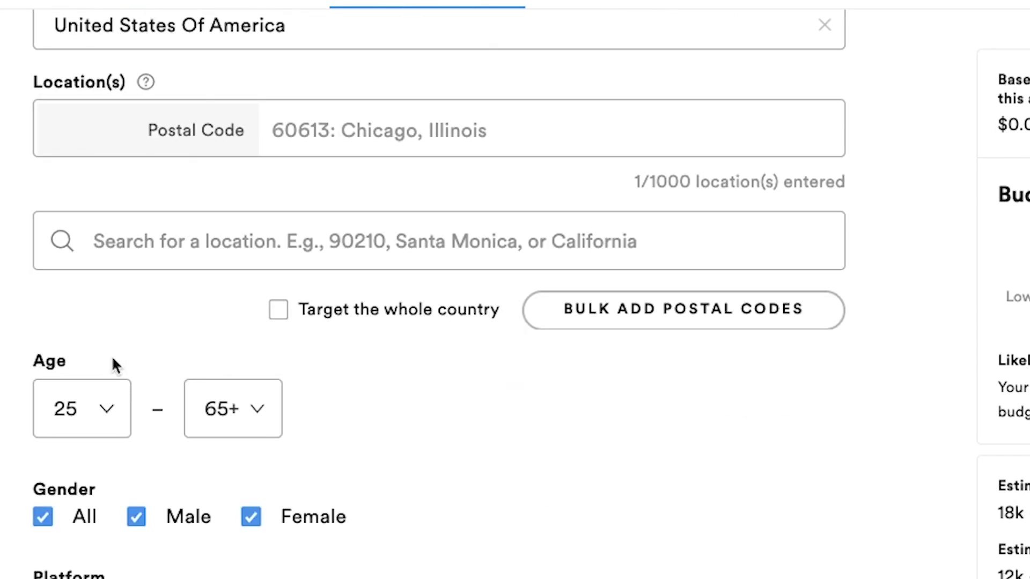
{"action": "scroll", "coordinate": [258, 449], "scroll_direction": "up", "scroll_amount": 1}
{"action": "scroll", "coordinate": [438, 330], "scroll_direction": "down", "scroll_amount": 5}
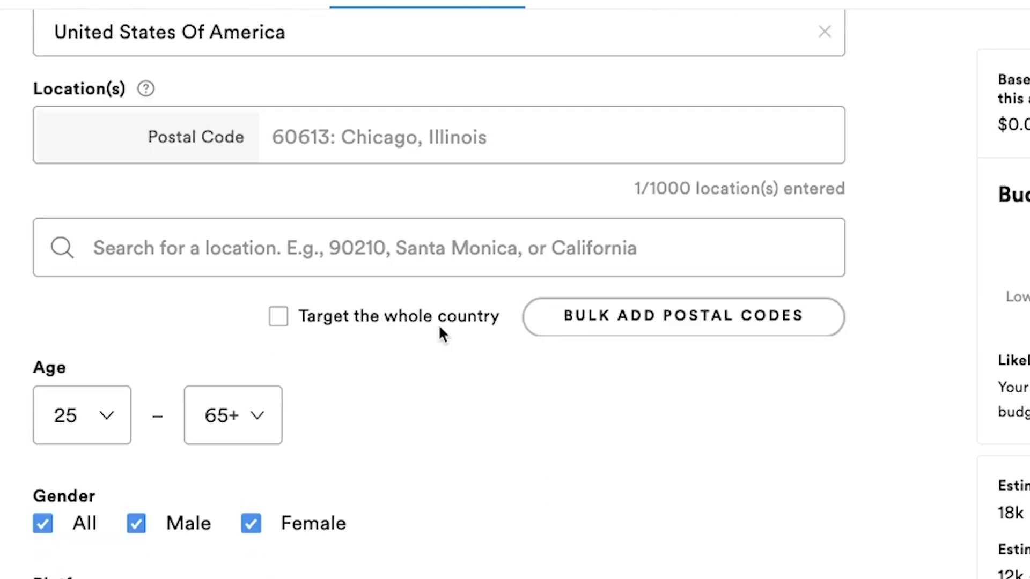
{"action": "scroll", "coordinate": [442, 335], "scroll_direction": "down", "scroll_amount": 3}
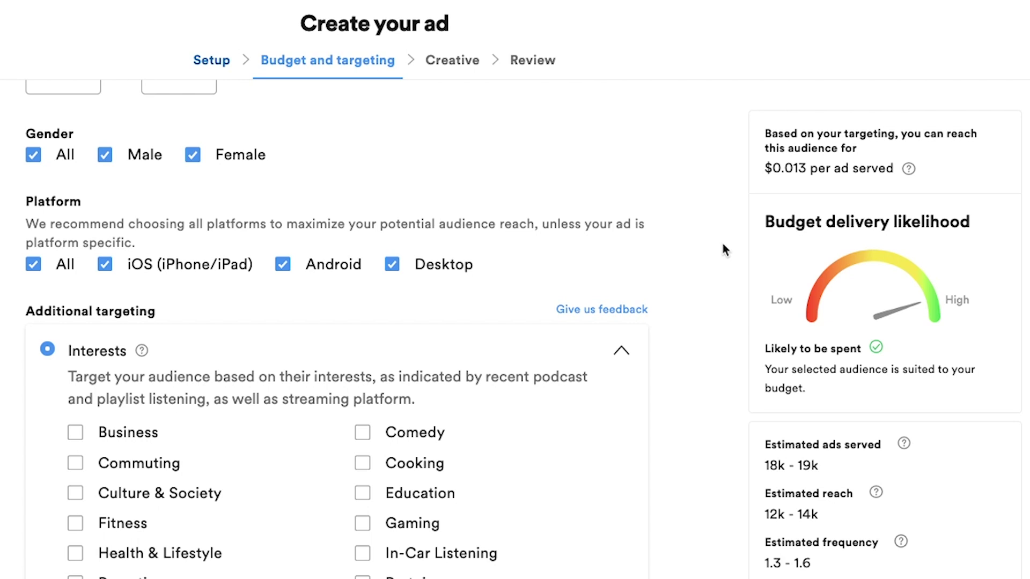
{"action": "scroll", "coordinate": [723, 244], "scroll_direction": "up", "scroll_amount": 6}
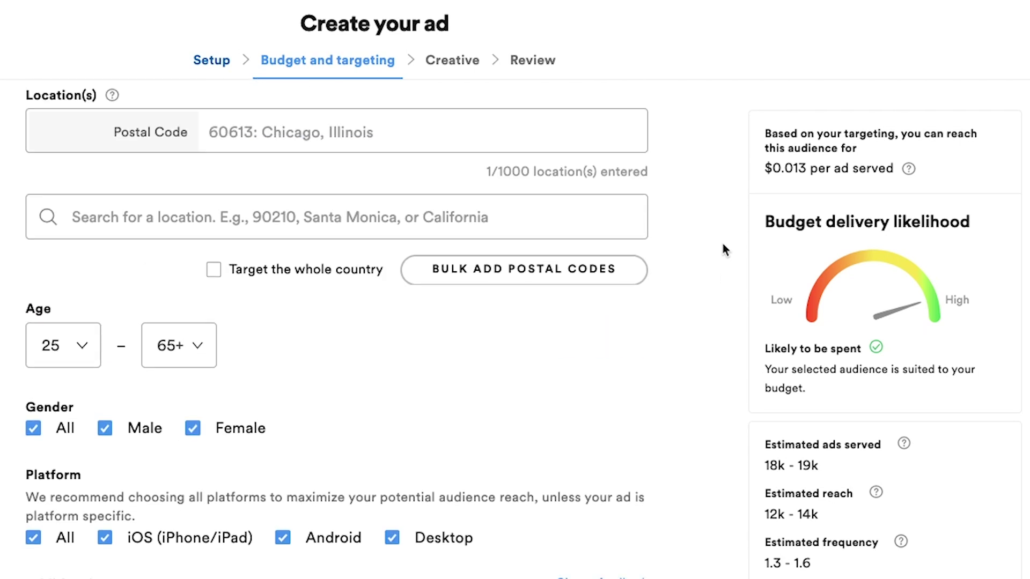
{"action": "scroll", "coordinate": [723, 244], "scroll_direction": "up", "scroll_amount": 1}
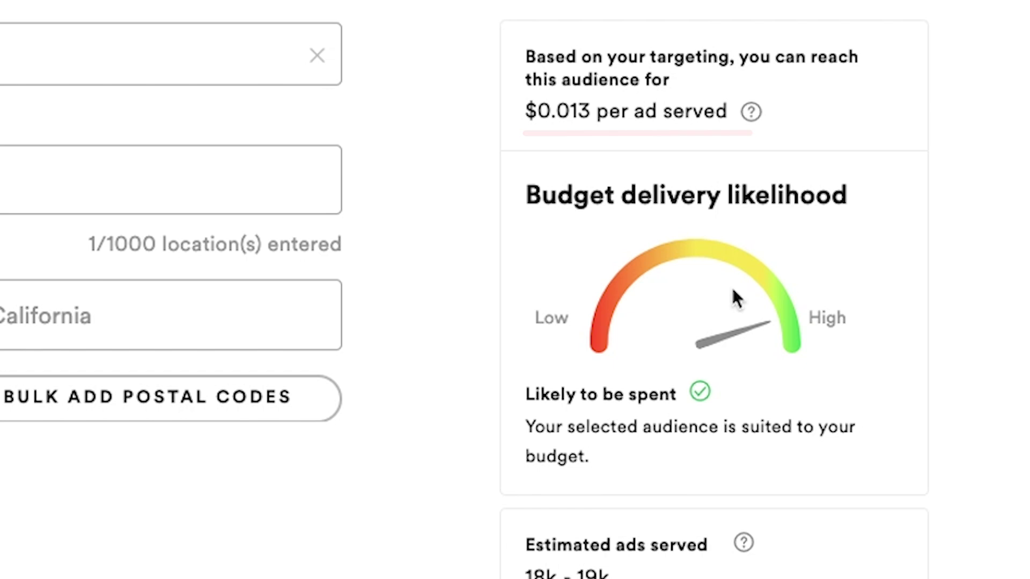
{"action": "scroll", "coordinate": [735, 294], "scroll_direction": "down", "scroll_amount": 3}
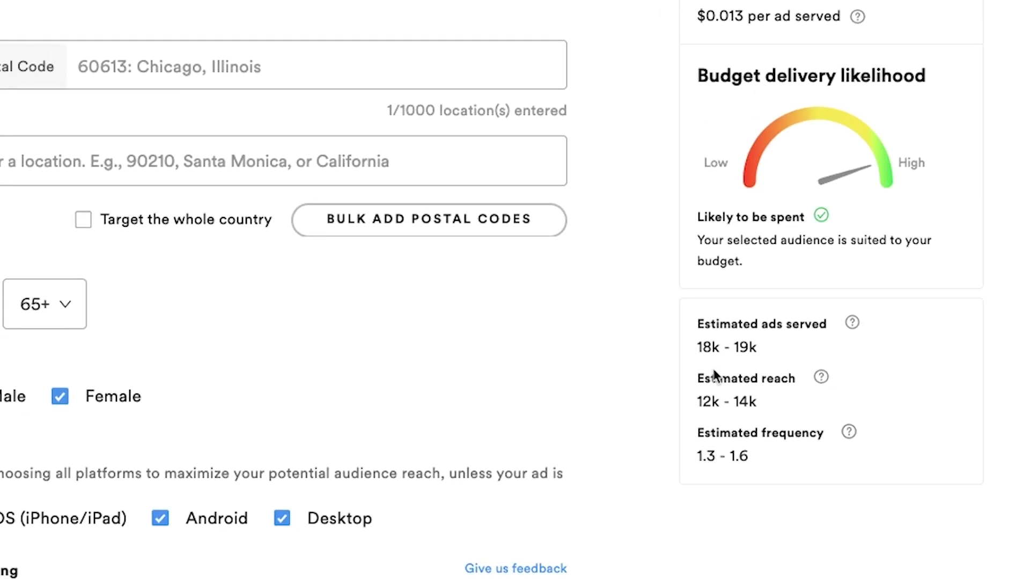
Select no additional targeting so the ad addresses the widest possible audience
{"action": "scroll", "coordinate": [679, 345], "scroll_direction": "down", "scroll_amount": 8}
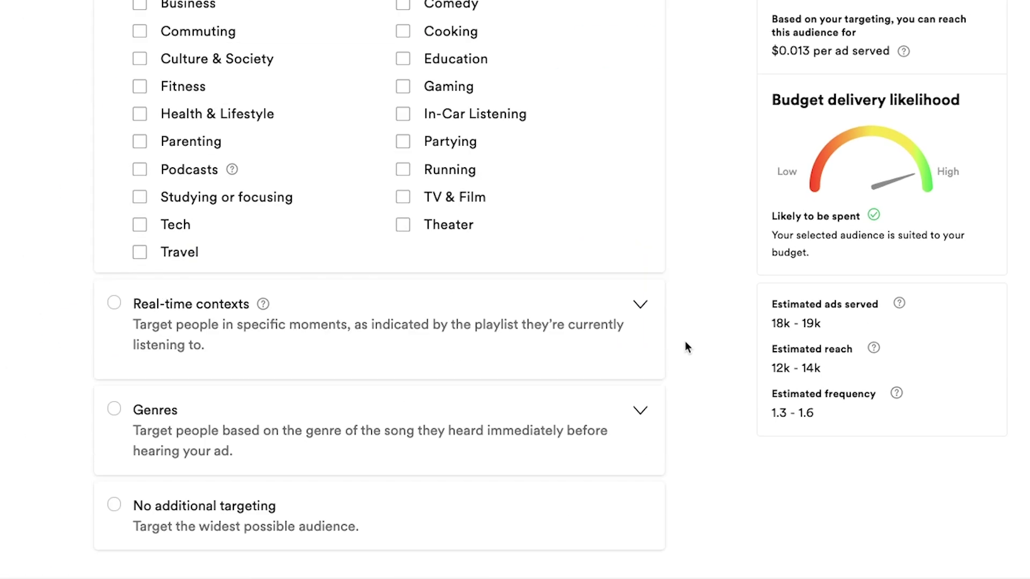
{"action": "scroll", "coordinate": [504, 211], "scroll_direction": "up", "scroll_amount": 1}
{"action": "scroll", "coordinate": [374, 373], "scroll_direction": "down", "scroll_amount": 1}
{"action": "left_click", "coordinate": [113, 510]}
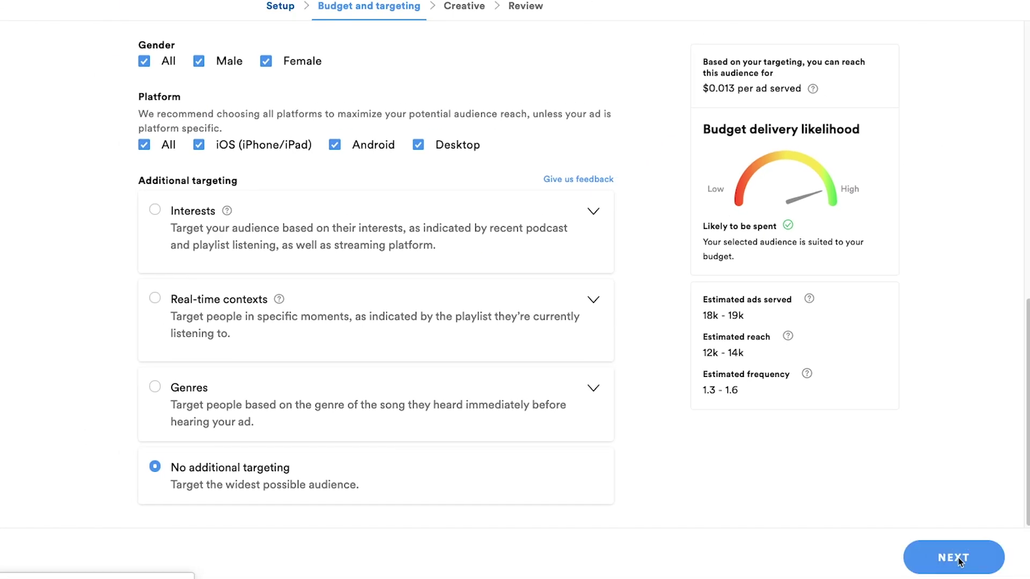
Proceed to the creative stage and choose to create the audio ad from scratch
{"action": "left_click", "coordinate": [954, 558]}
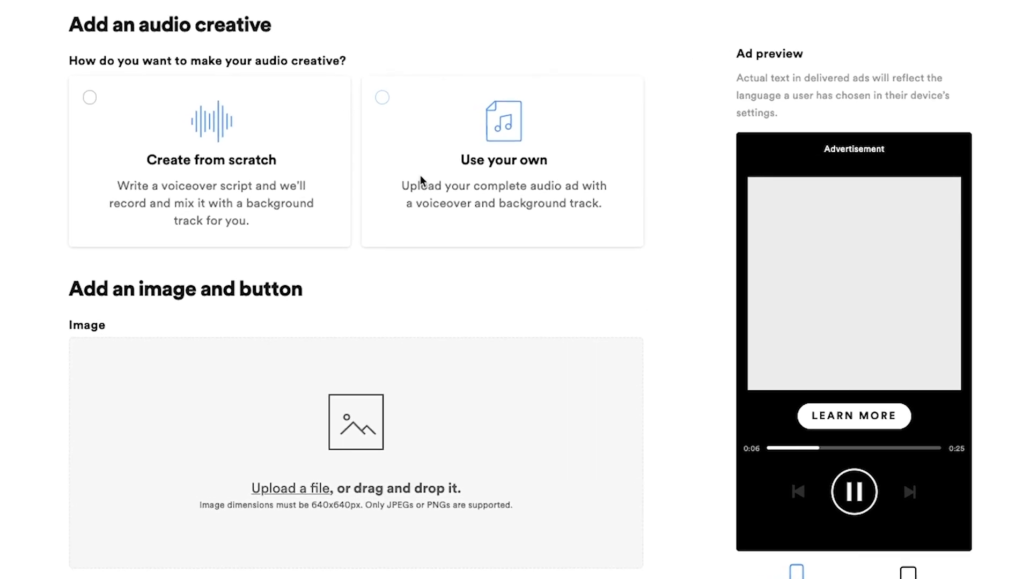
{"action": "left_click", "coordinate": [81, 96]}
{"action": "scroll", "coordinate": [133, 138], "scroll_direction": "down", "scroll_amount": 3}
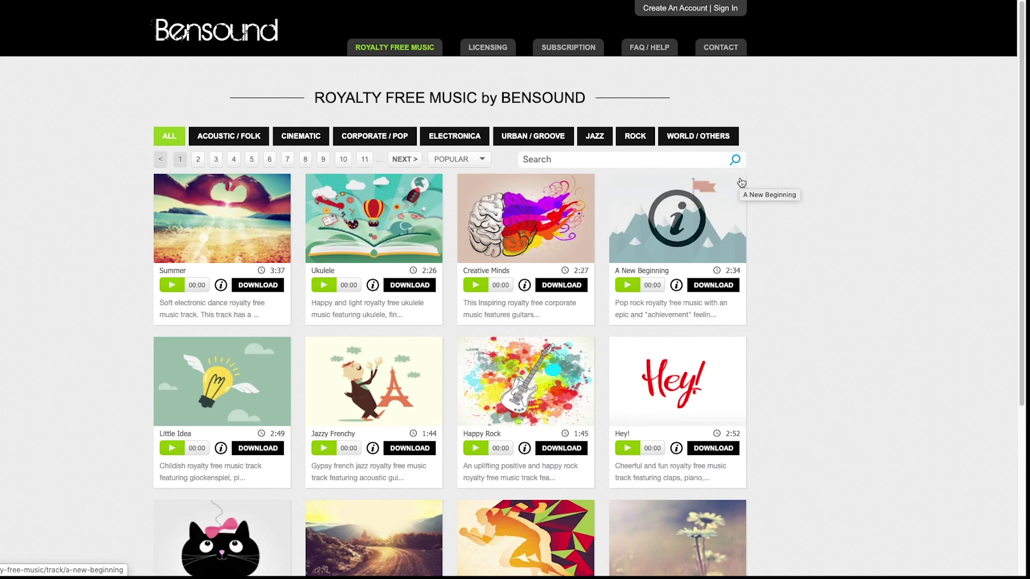
Search the Bensound royalty-free music library for "bouncy fun" tracks
{"action": "scroll", "coordinate": [74, 162], "scroll_direction": "down", "scroll_amount": 3}
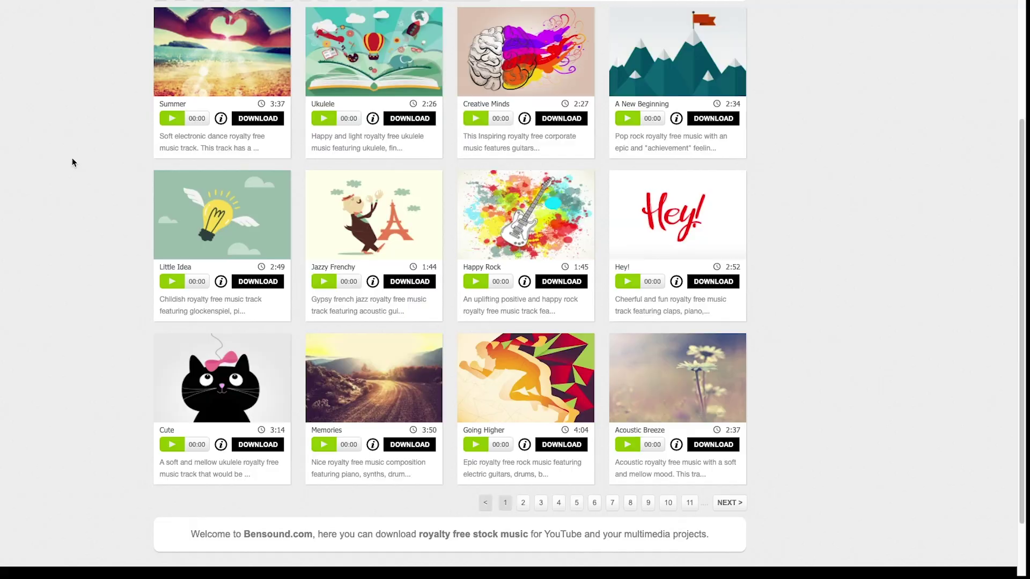
{"action": "scroll", "coordinate": [73, 162], "scroll_direction": "up", "scroll_amount": 3}
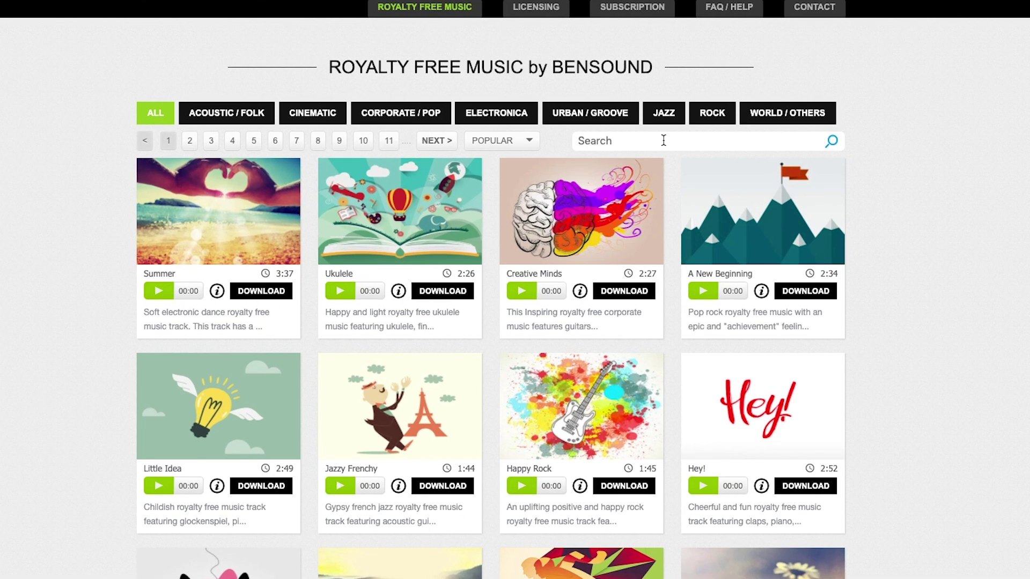
{"action": "left_click", "coordinate": [664, 141]}
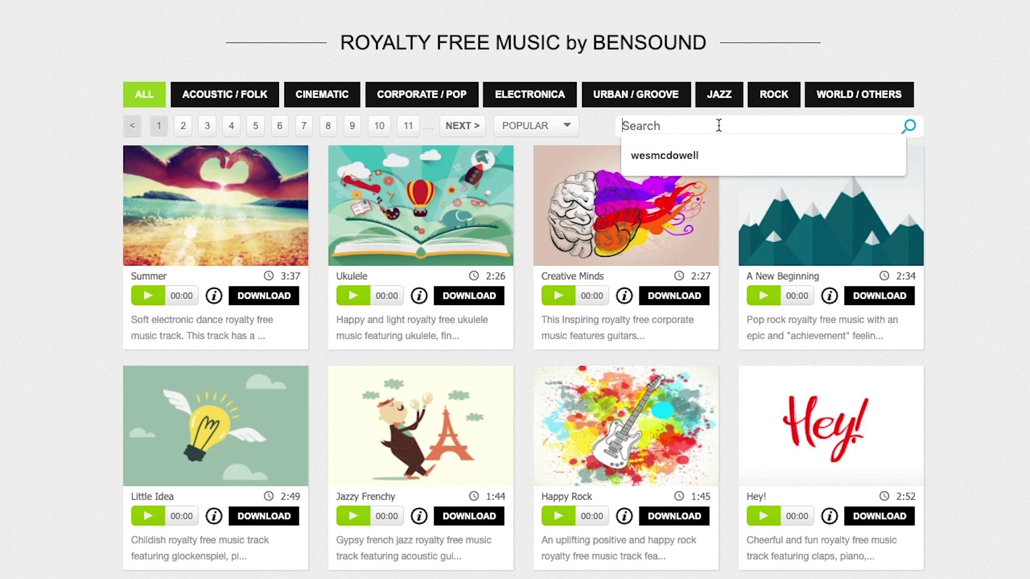
{"action": "type", "text": "bouncy fun"}
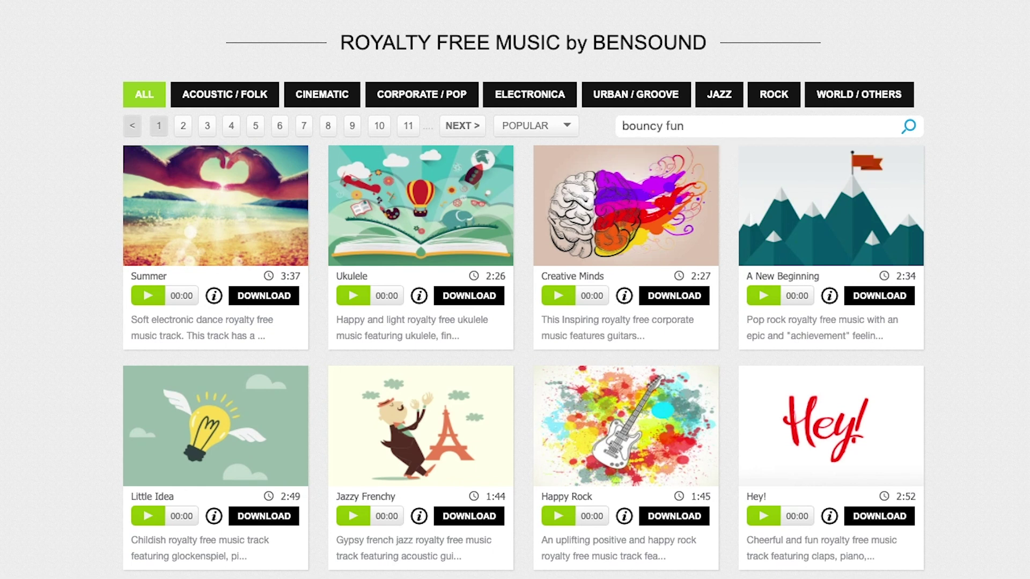
{"action": "key", "text": "Return"}
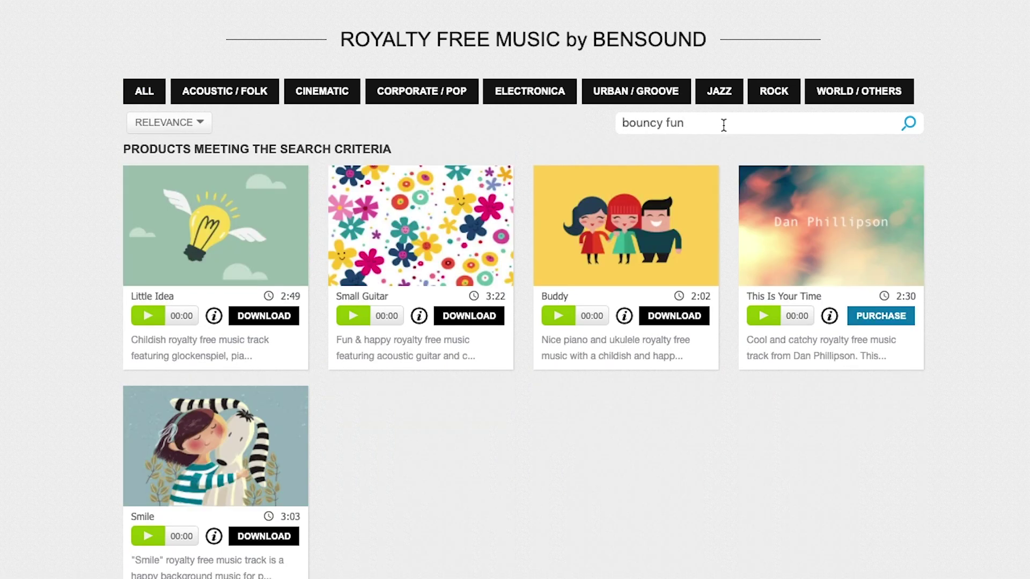
Preview the Smile track among the Bensound search results and pause it again
{"action": "scroll", "coordinate": [324, 429], "scroll_direction": "down", "scroll_amount": 2}
{"action": "left_click", "coordinate": [147, 477]}
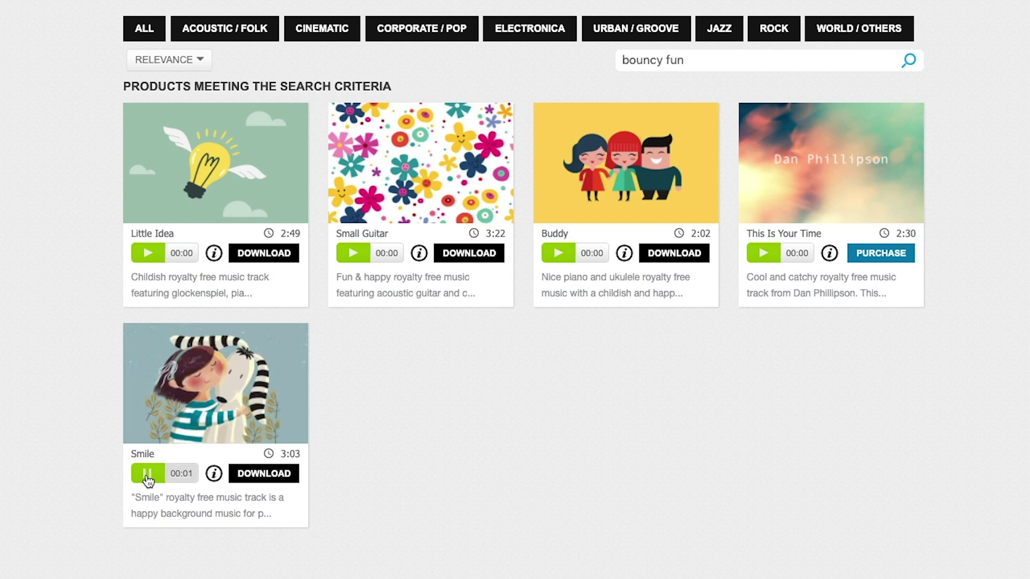
{"action": "left_click", "coordinate": [147, 477]}
{"action": "scroll", "coordinate": [404, 461], "scroll_direction": "up", "scroll_amount": 2}
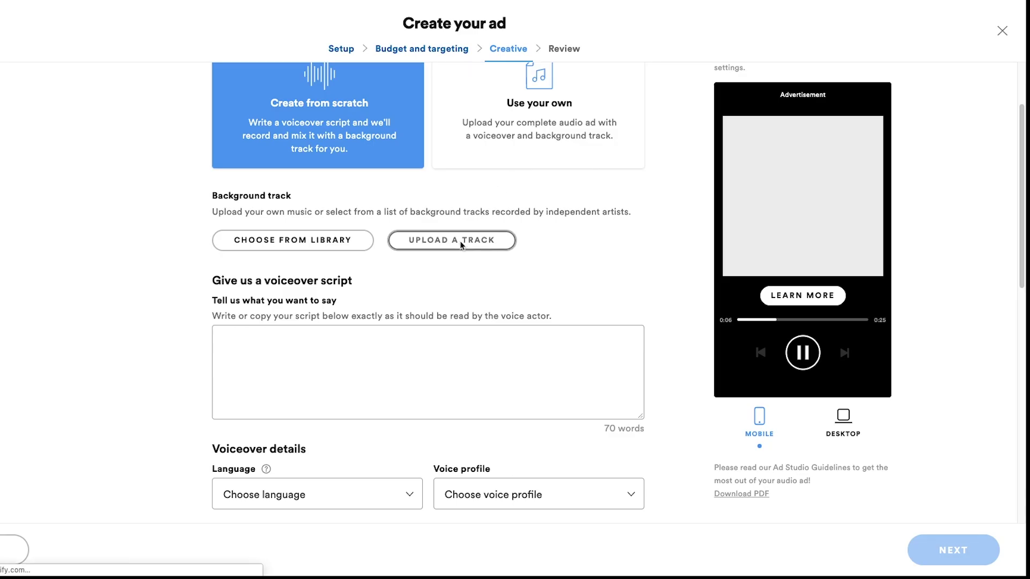
Switch to Spotify Ad Studio and upload bensound-smile.mp3 as the ad's background track
{"action": "left_click", "coordinate": [456, 239]}
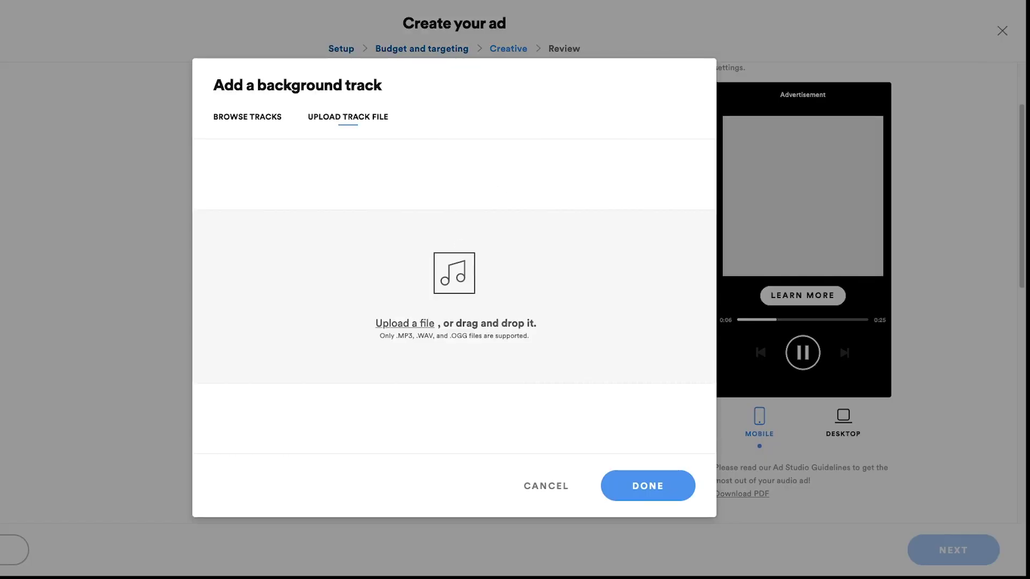
{"action": "left_click_drag", "start_coordinate": [777, 232], "coordinate": [545, 250]}
{"action": "left_click", "coordinate": [645, 482]}
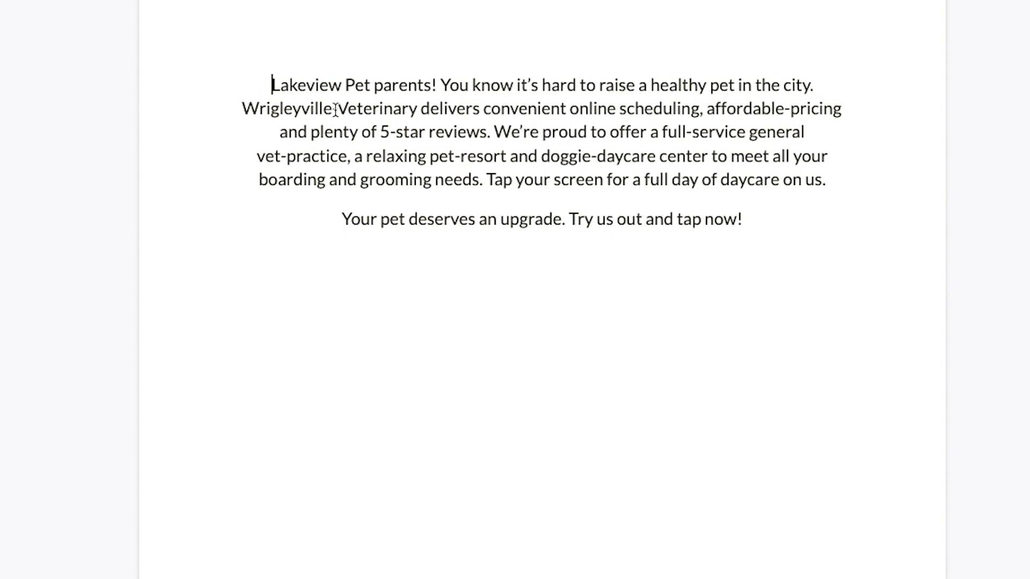
Copy the full Wrigleyville-Veterinary ad text from the script document and paste it as the ad's voiceover script
{"action": "double_click", "coordinate": [334, 109]}
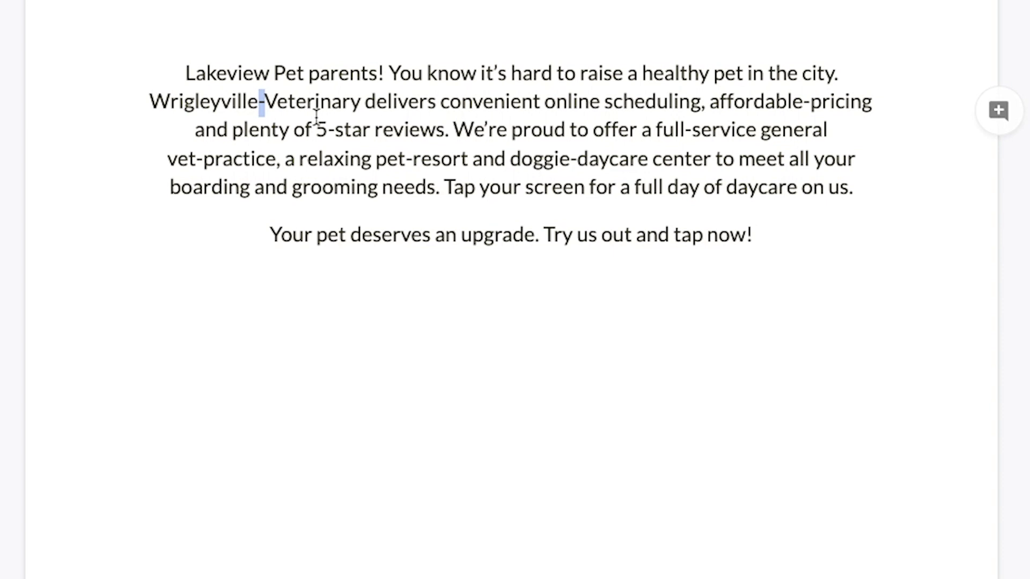
{"action": "left_click_drag", "start_coordinate": [185, 74], "coordinate": [701, 230]}
{"action": "key", "text": "ctrl+c"}
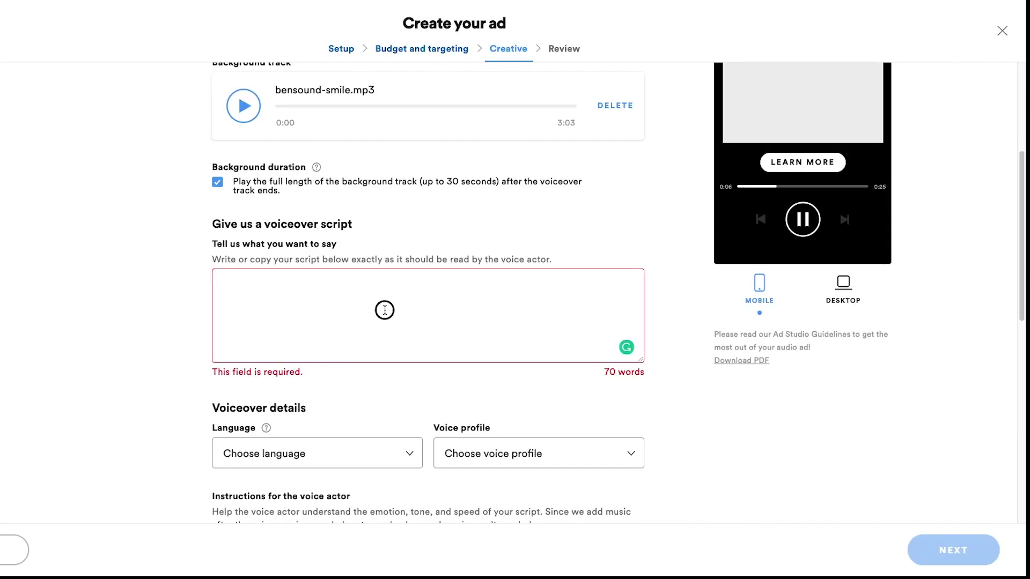
{"action": "left_click", "coordinate": [384, 308]}
{"action": "key", "text": "ctrl+v"}
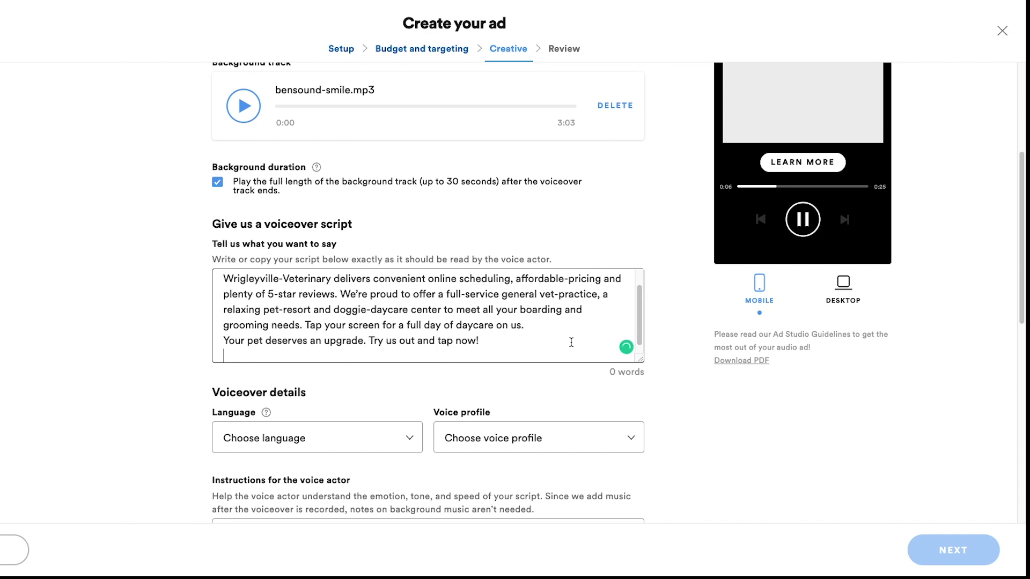
Highlight the "Tap your screen" and "tap now!" calls to action in the voiceover script to examine them
{"action": "scroll", "coordinate": [678, 343], "scroll_direction": "down", "scroll_amount": 1}
{"action": "scroll", "coordinate": [679, 339], "scroll_direction": "down", "scroll_amount": 3}
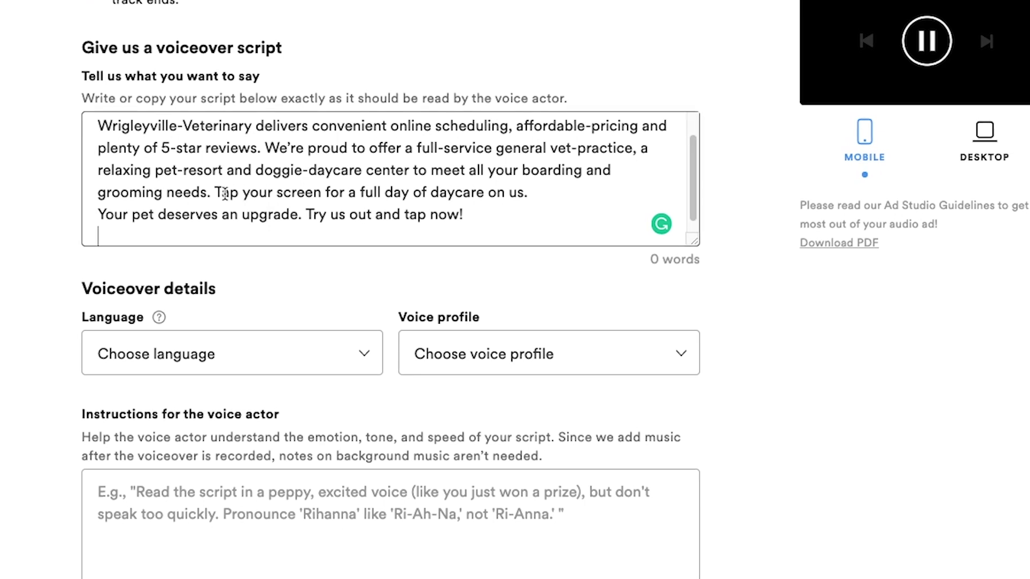
{"action": "left_click_drag", "start_coordinate": [212, 191], "coordinate": [330, 198]}
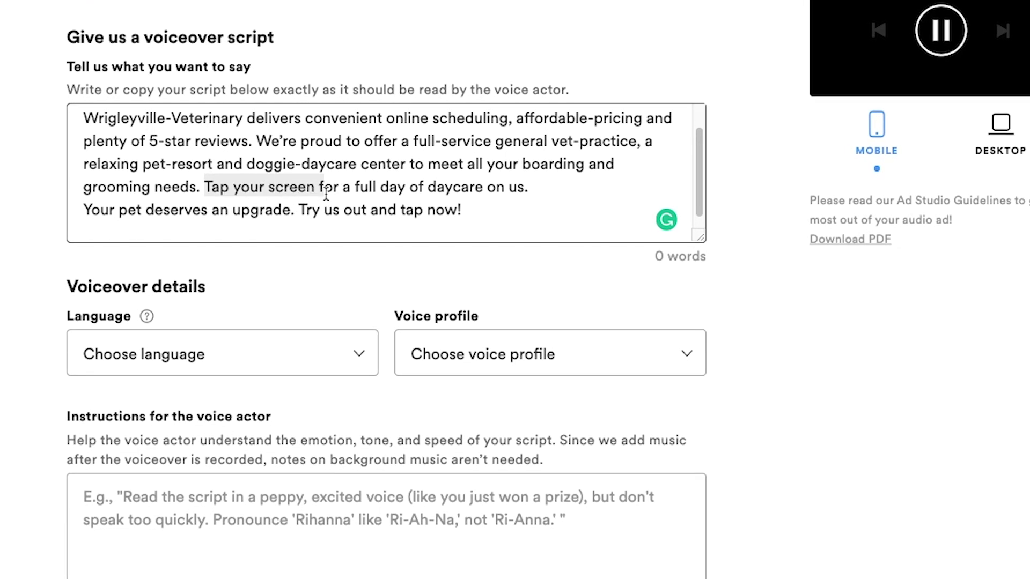
{"action": "left_click_drag", "start_coordinate": [401, 210], "coordinate": [464, 210]}
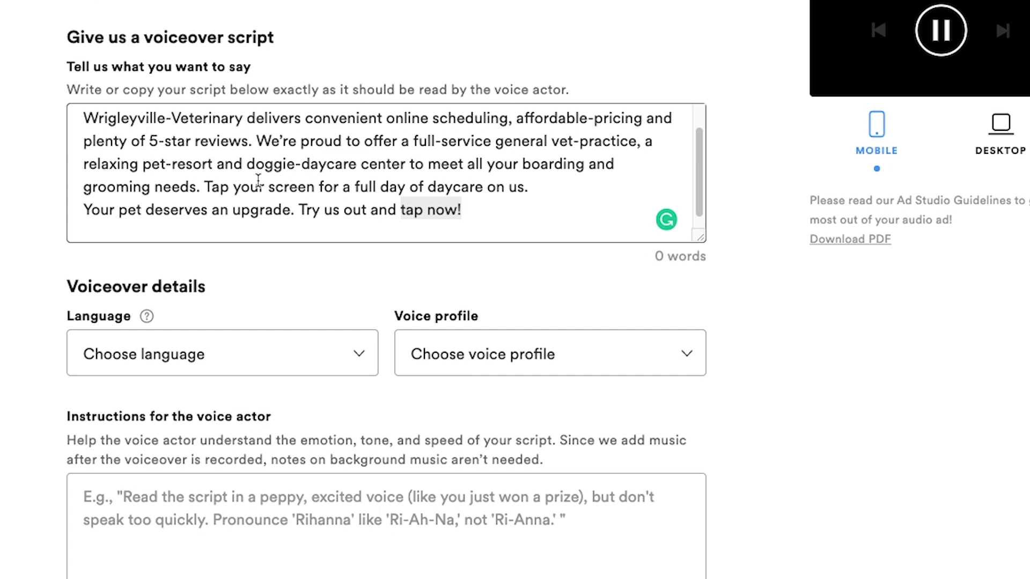
{"action": "left_click_drag", "start_coordinate": [205, 187], "coordinate": [316, 188]}
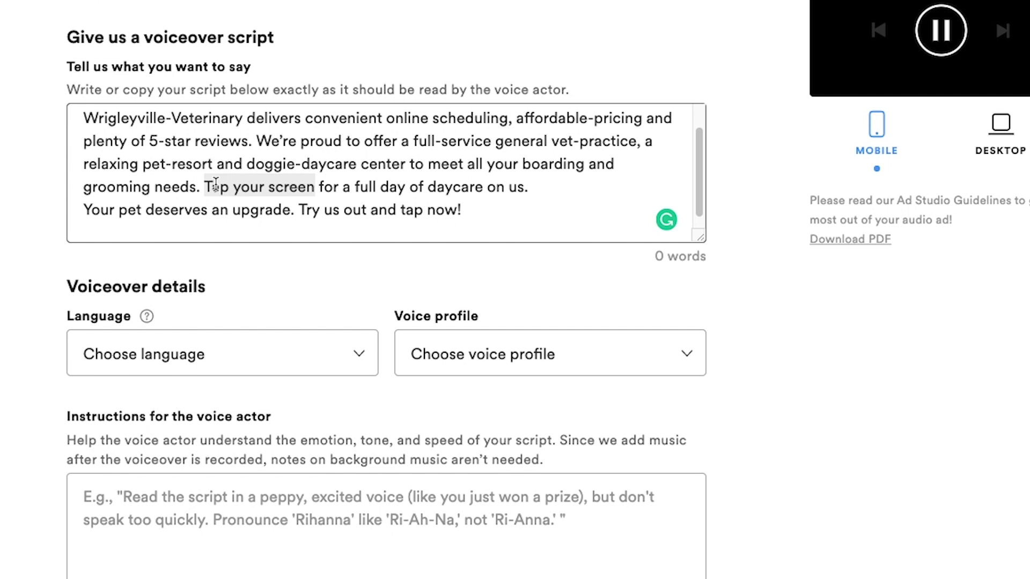
Set the voiceover language to English - North America and the voice profile to Female | Young adult
{"action": "scroll", "coordinate": [215, 185], "scroll_direction": "down", "scroll_amount": 1}
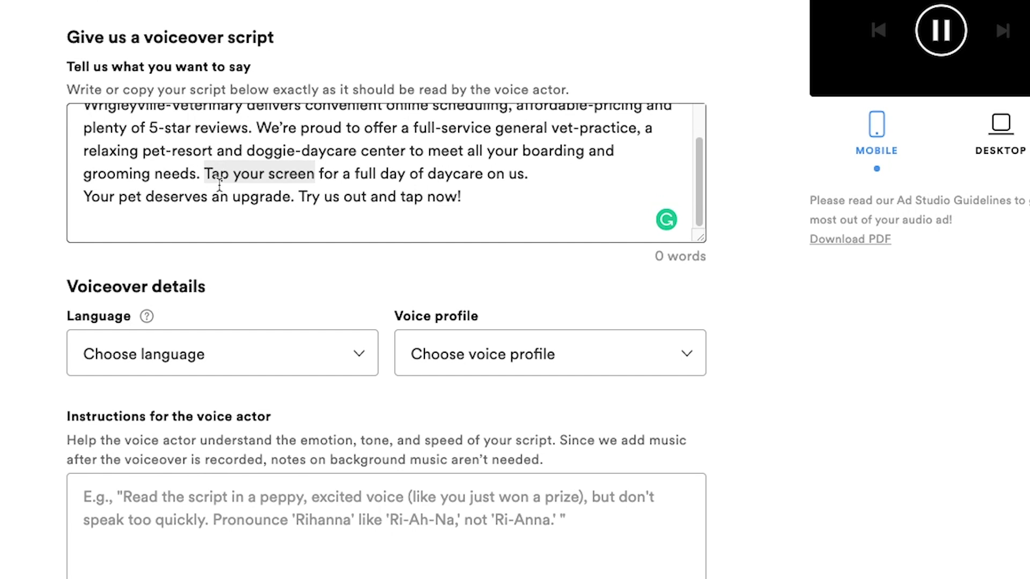
{"action": "scroll", "coordinate": [771, 338], "scroll_direction": "down", "scroll_amount": 3}
{"action": "scroll", "coordinate": [769, 334], "scroll_direction": "down", "scroll_amount": 5}
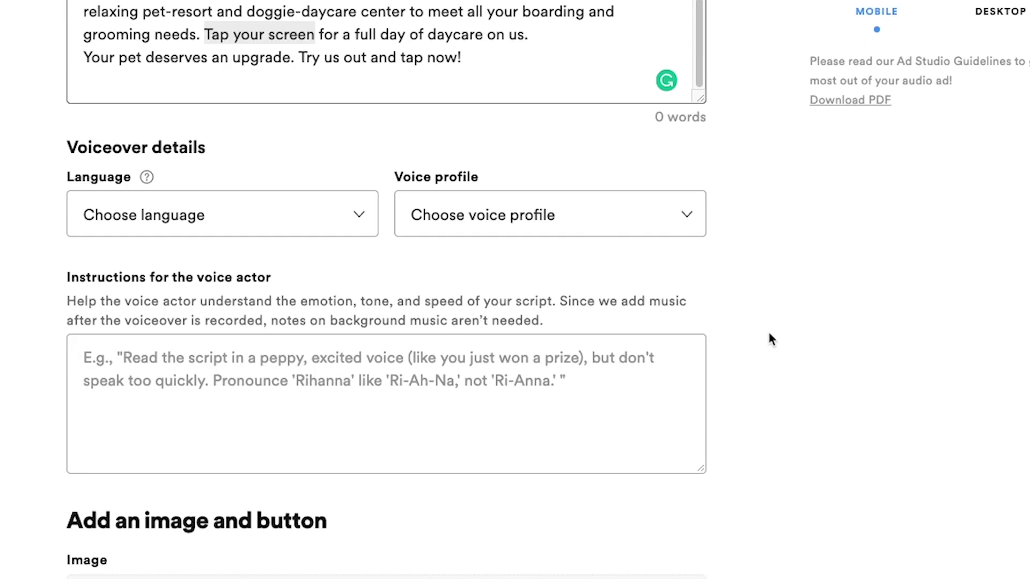
{"action": "scroll", "coordinate": [770, 339], "scroll_direction": "up", "scroll_amount": 3}
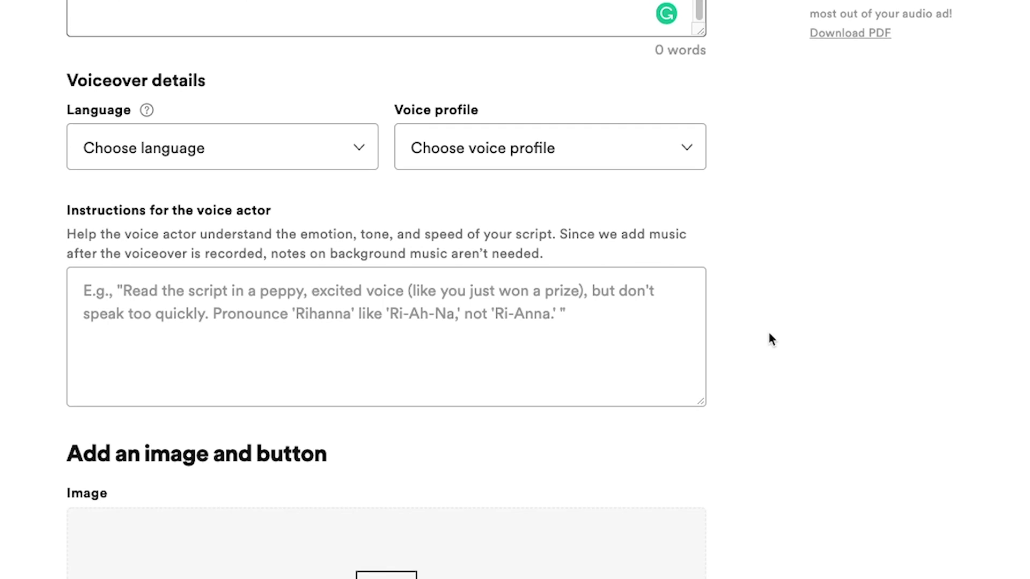
{"action": "left_click", "coordinate": [327, 161]}
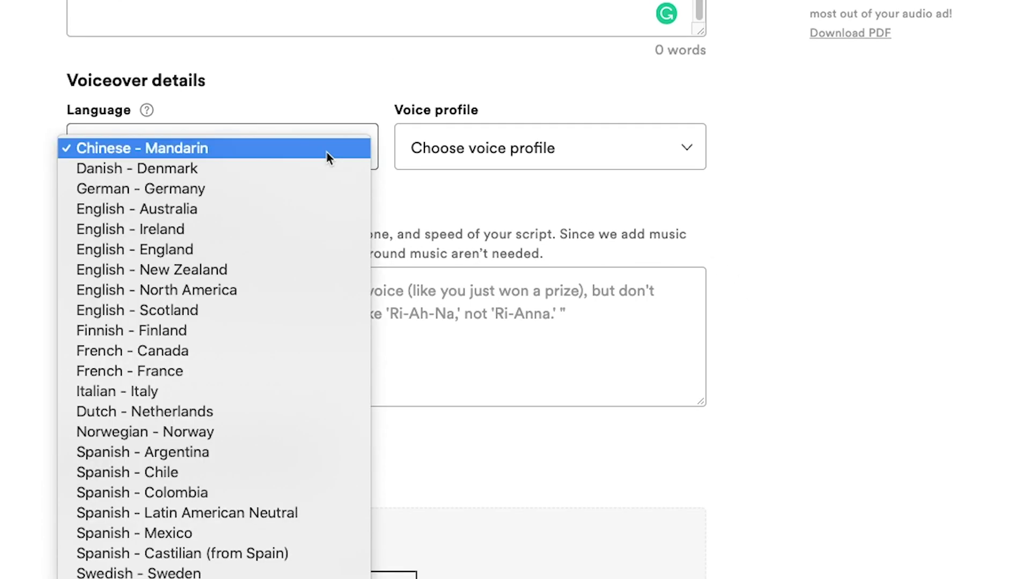
{"action": "left_click", "coordinate": [289, 297]}
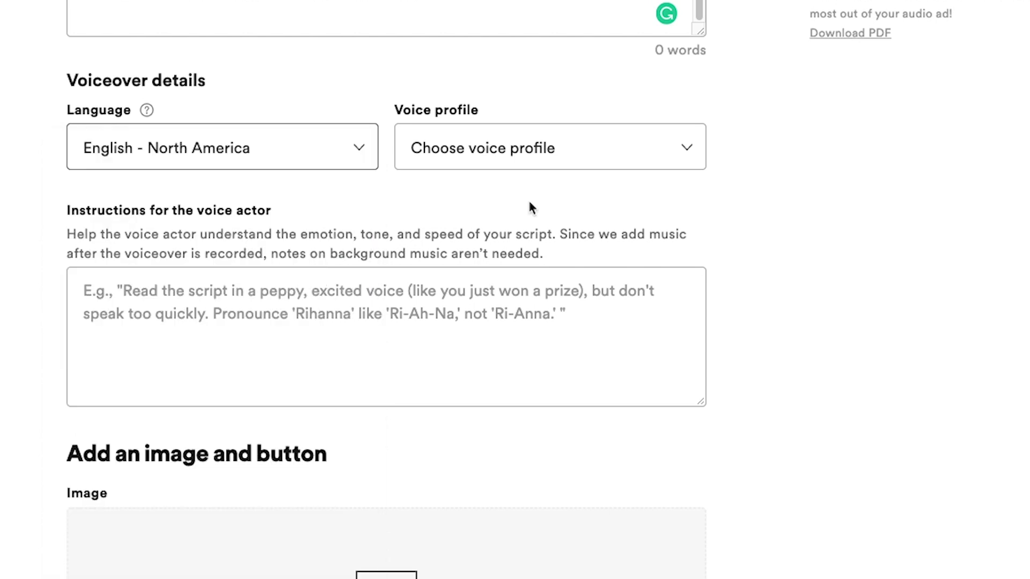
{"action": "left_click", "coordinate": [581, 143]}
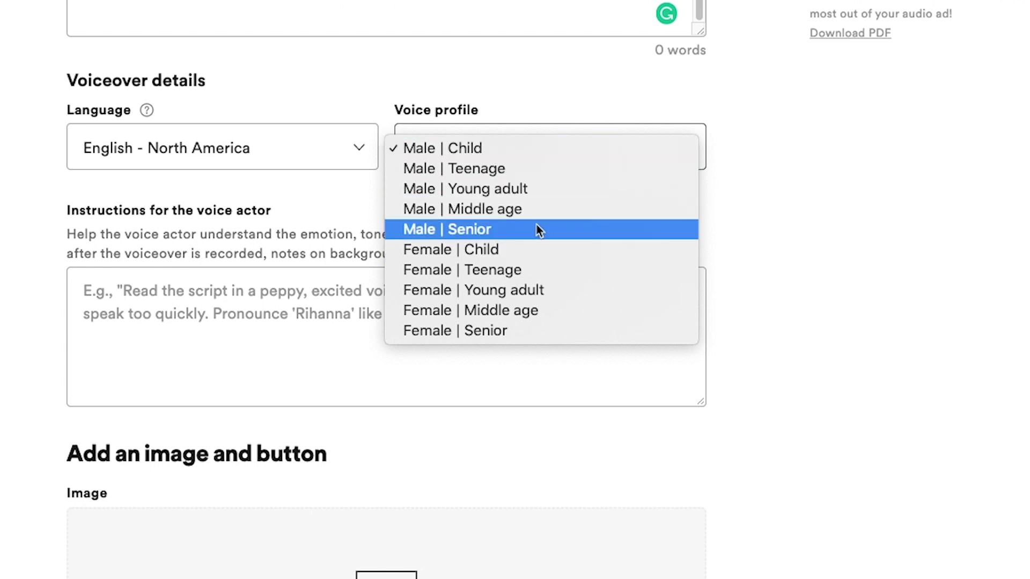
{"action": "left_click", "coordinate": [531, 293]}
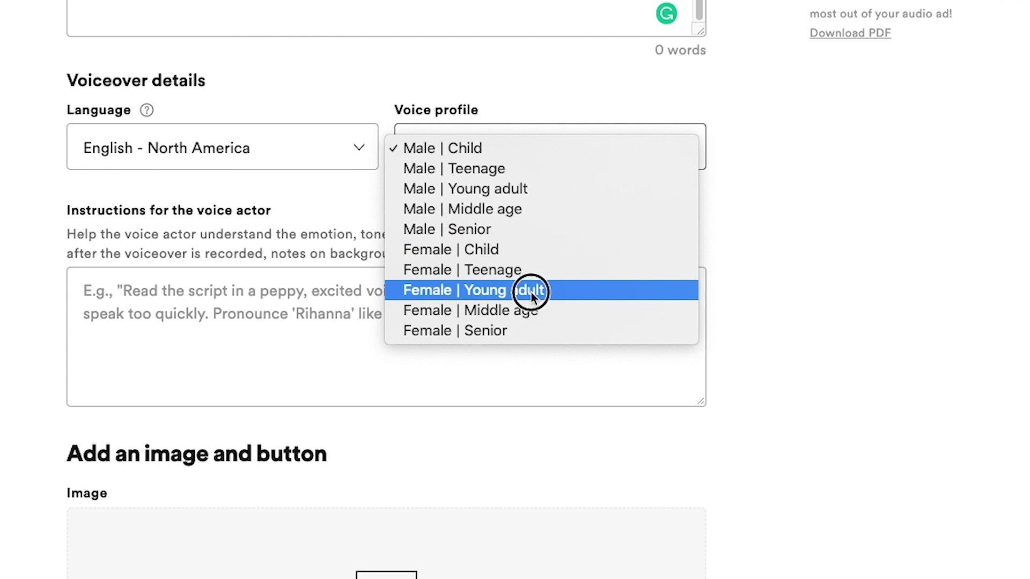
Enter "sound friendly and happy!" as the instructions for the voice actor
{"action": "scroll", "coordinate": [529, 293], "scroll_direction": "down", "scroll_amount": 3}
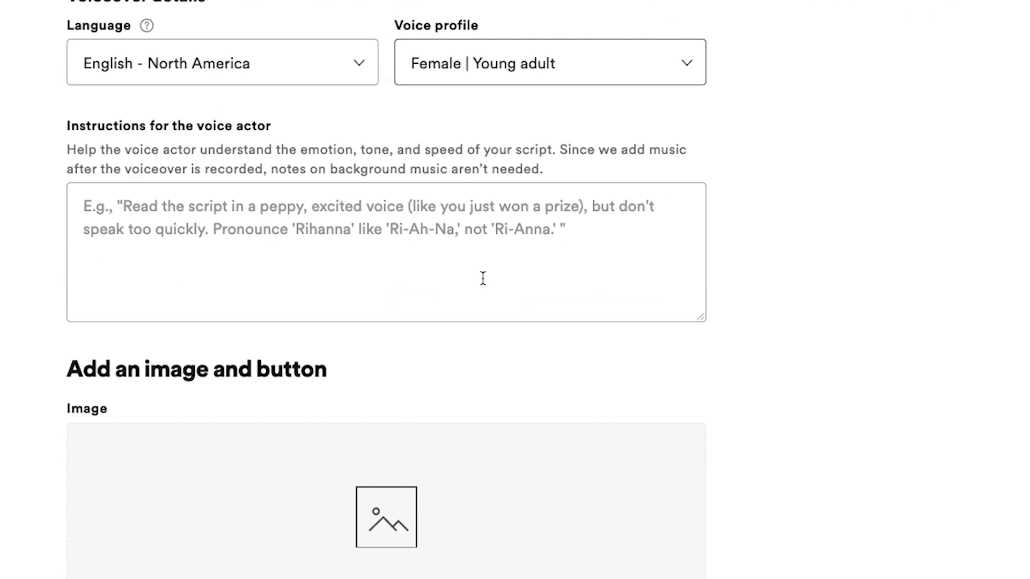
{"action": "left_click", "coordinate": [207, 216]}
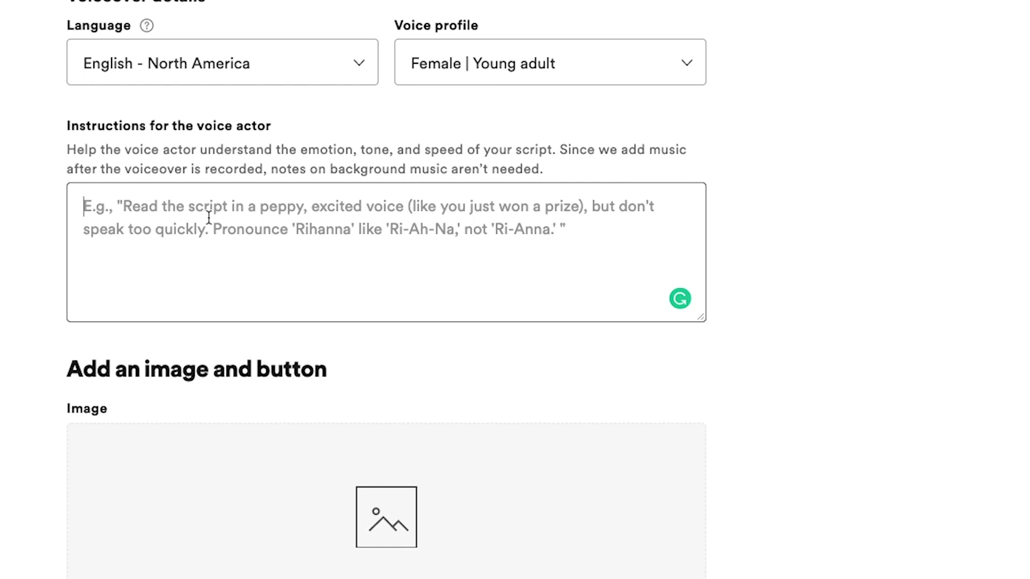
{"action": "scroll", "coordinate": [209, 218], "scroll_direction": "down", "scroll_amount": 2}
{"action": "scroll", "coordinate": [210, 220], "scroll_direction": "down", "scroll_amount": 5}
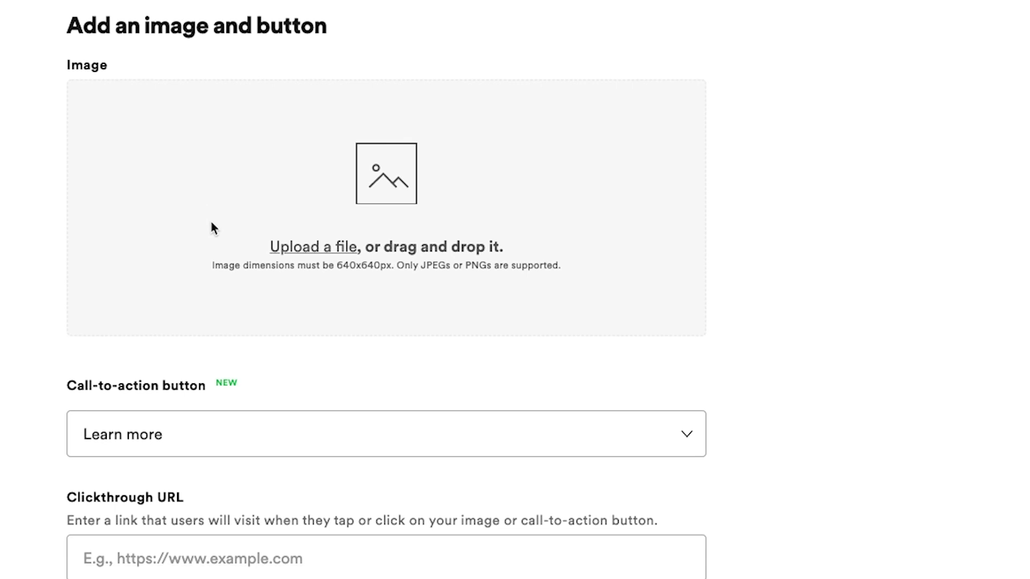
{"action": "scroll", "coordinate": [210, 219], "scroll_direction": "down", "scroll_amount": 1}
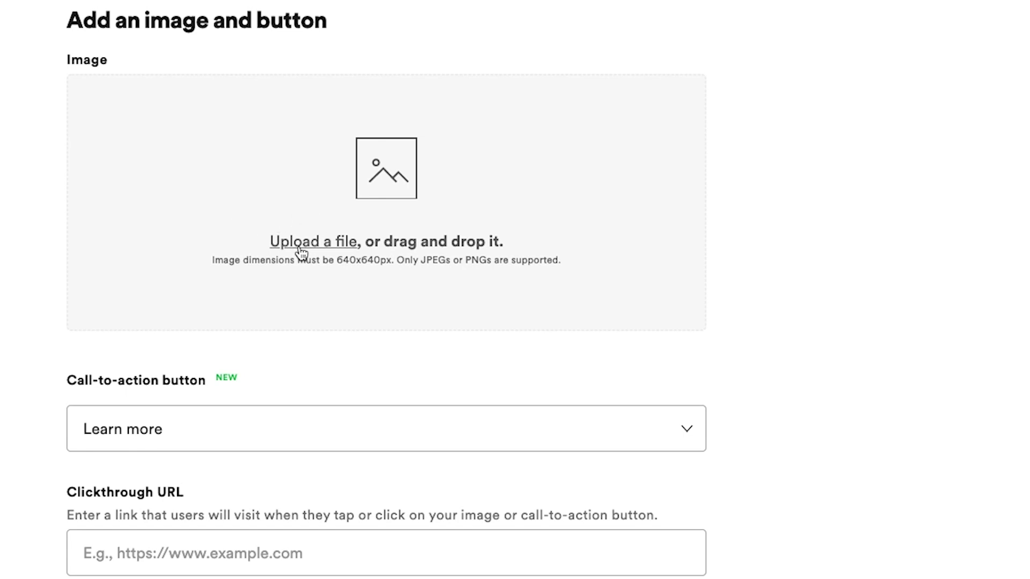
{"action": "scroll", "coordinate": [299, 276], "scroll_direction": "up", "scroll_amount": 5}
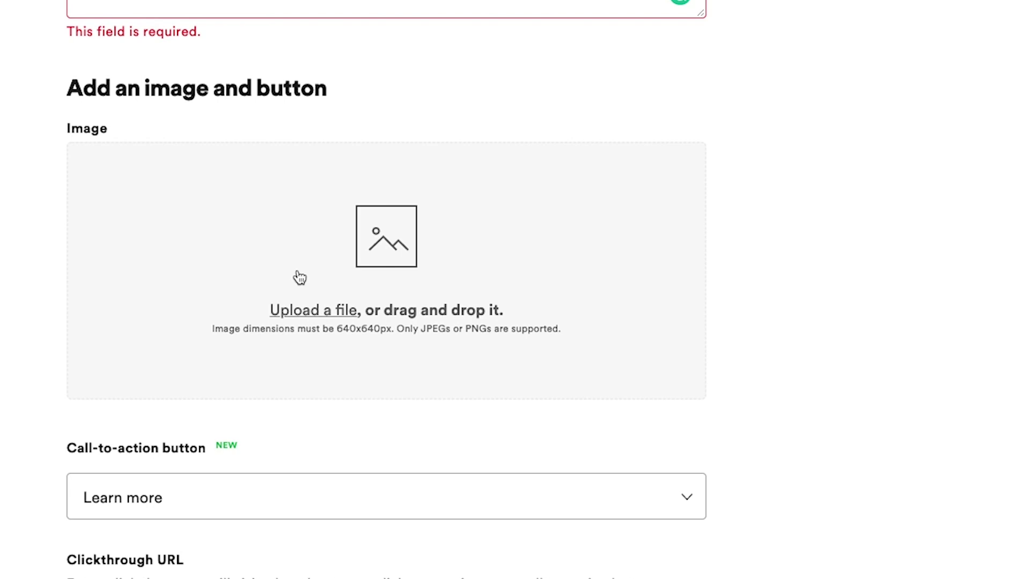
{"action": "left_click", "coordinate": [220, 171]}
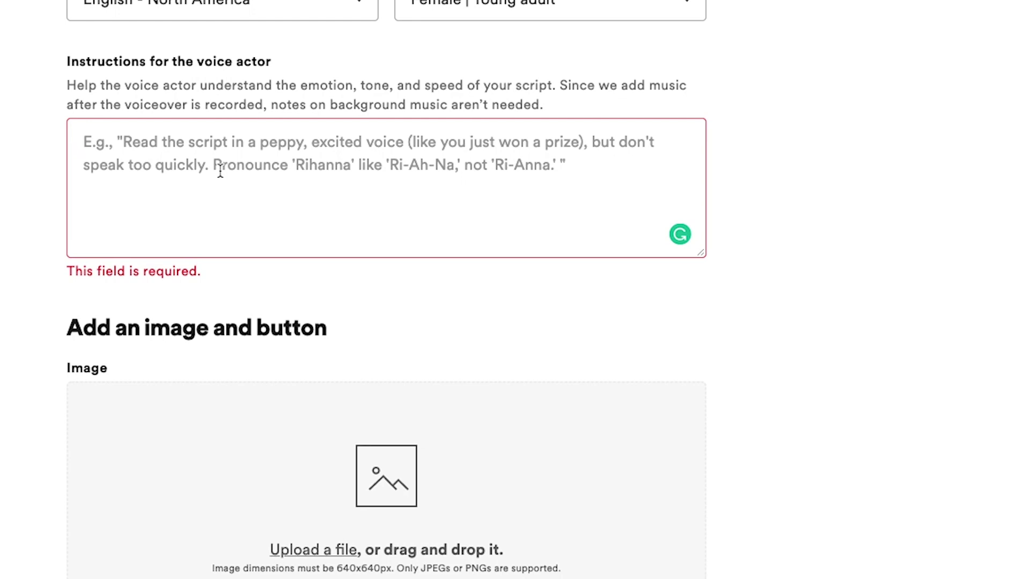
{"action": "type", "text": "sound friendly and happy!"}
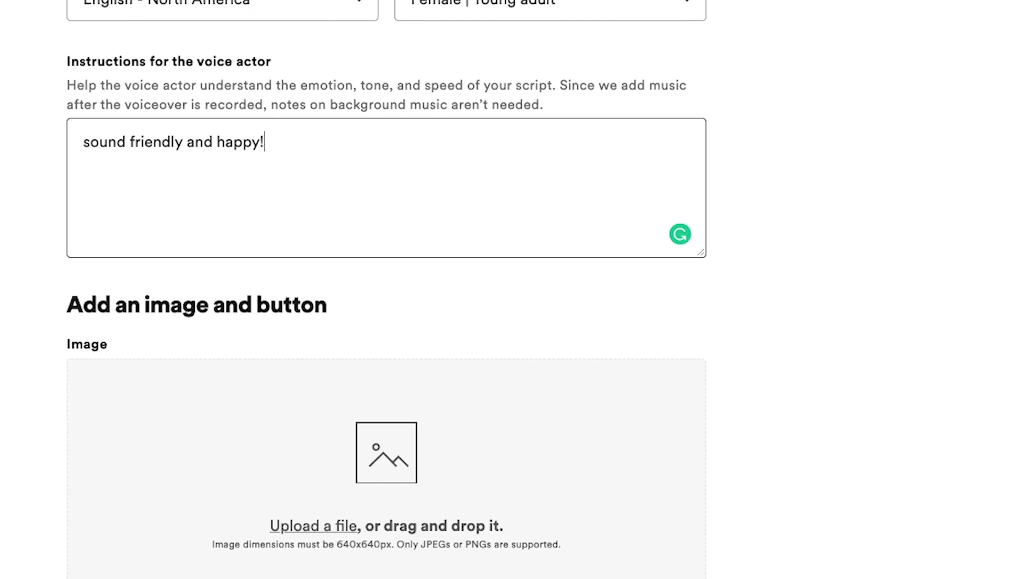
Upload vet.jpg from the Downloads folder as the ad image
{"action": "scroll", "coordinate": [847, 250], "scroll_direction": "down", "scroll_amount": 5}
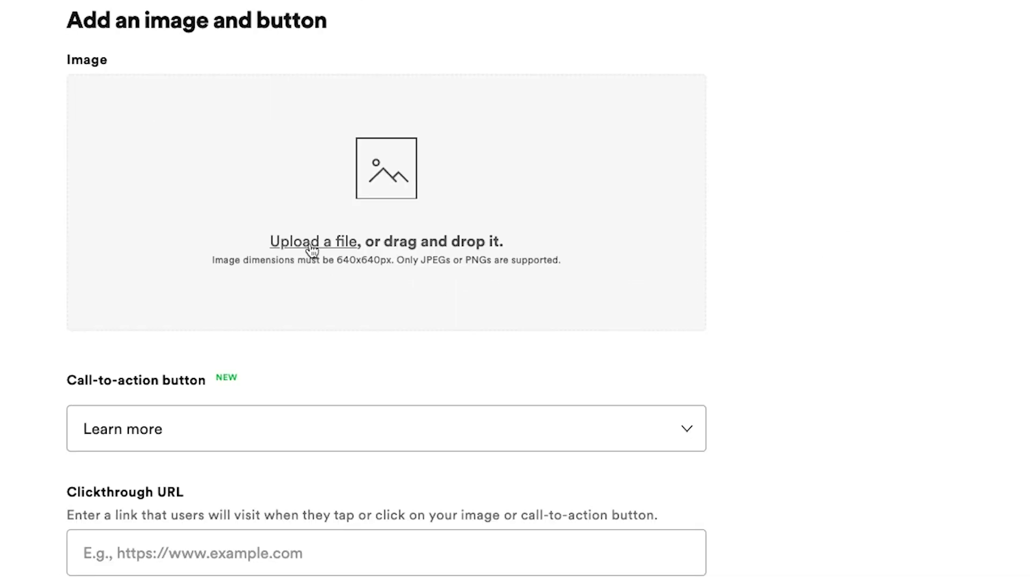
{"action": "left_click", "coordinate": [307, 244]}
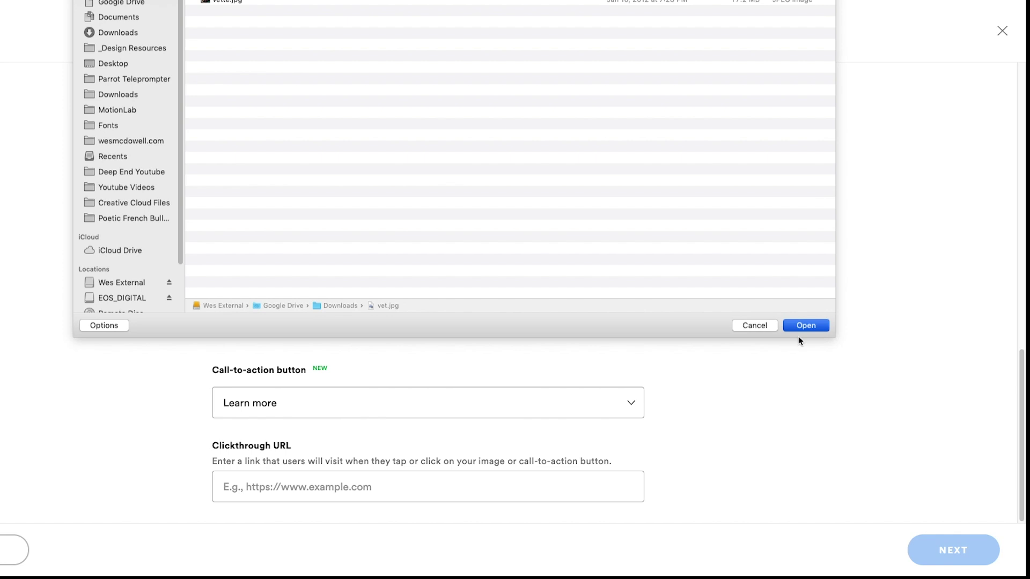
{"action": "left_click", "coordinate": [798, 329]}
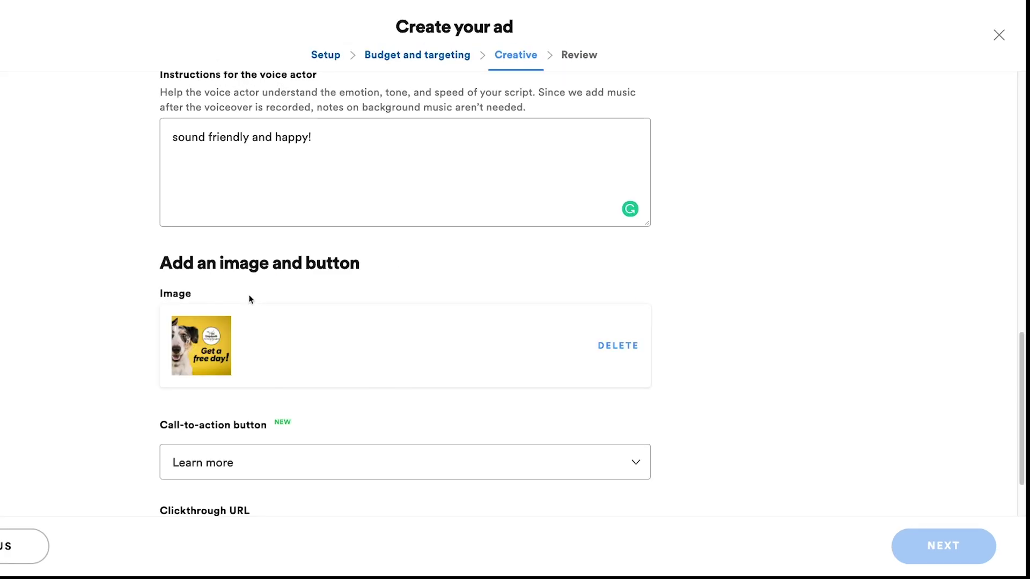
{"action": "scroll", "coordinate": [249, 299], "scroll_direction": "down", "scroll_amount": 4}
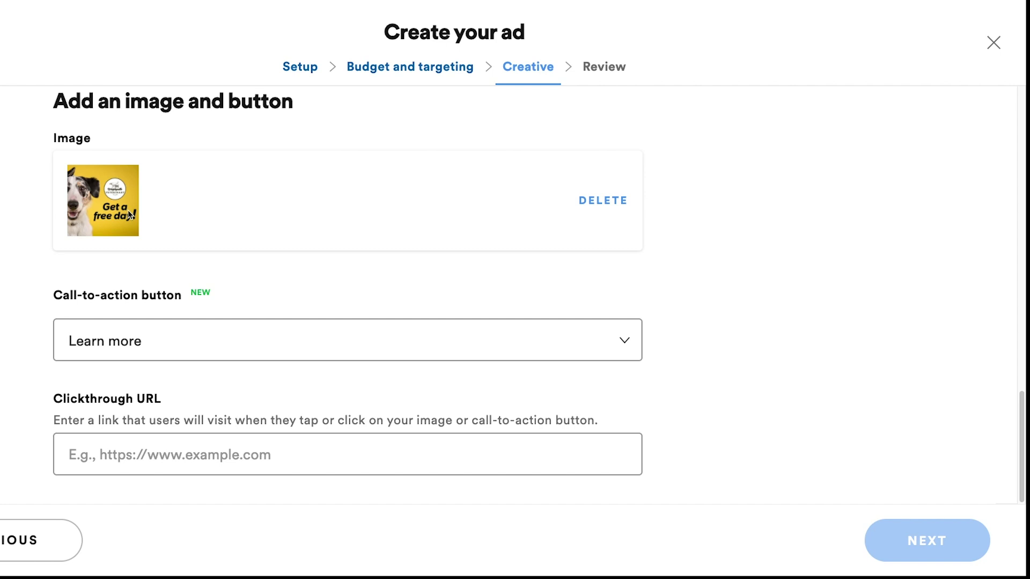
{"action": "key", "text": "ctrl+minus"}
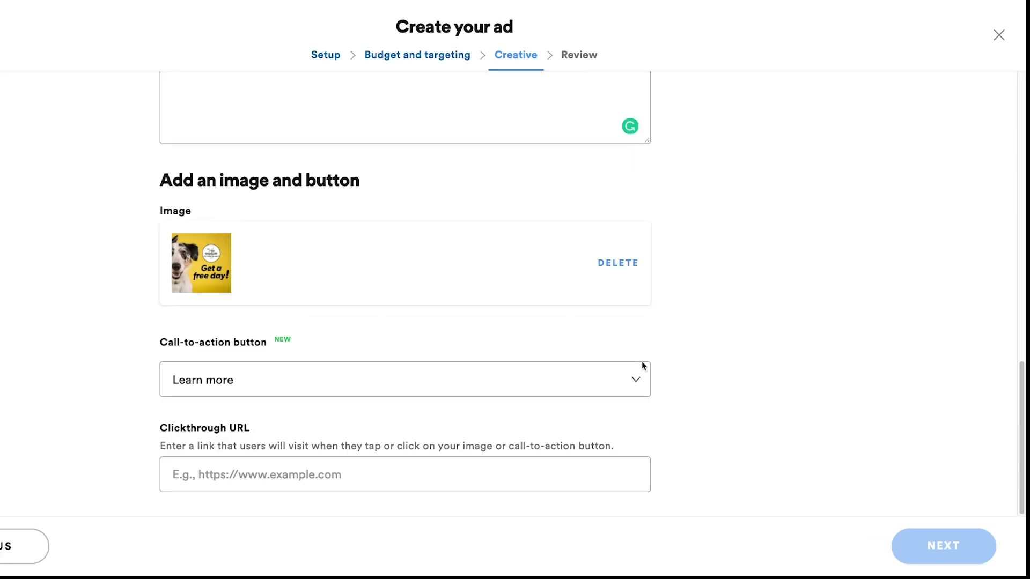
Set the call-to-action button to Get coupon and the clickthrough URL to wrigleyvillevet.com/free-day
{"action": "left_click", "coordinate": [638, 379]}
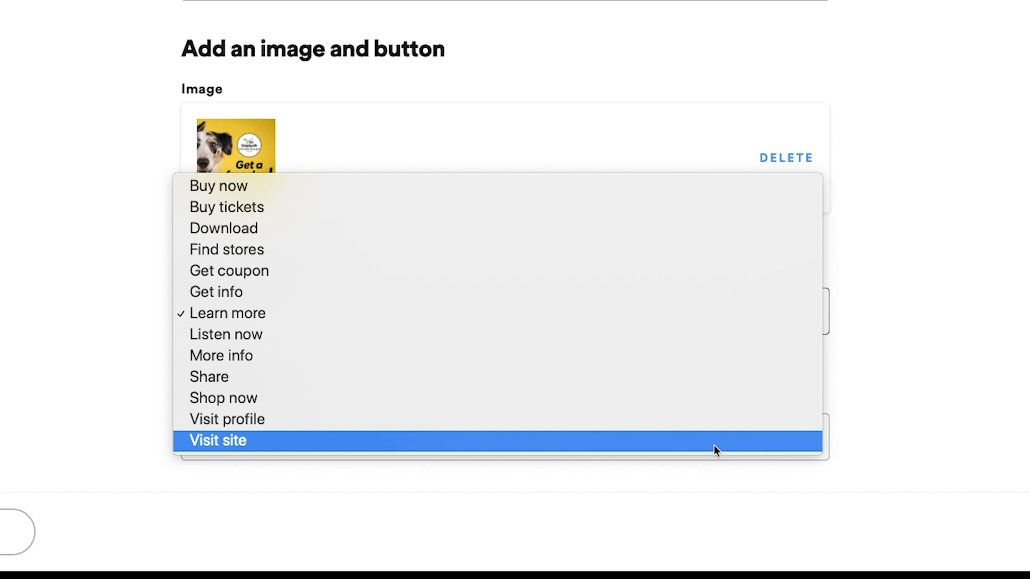
{"action": "left_click", "coordinate": [711, 271]}
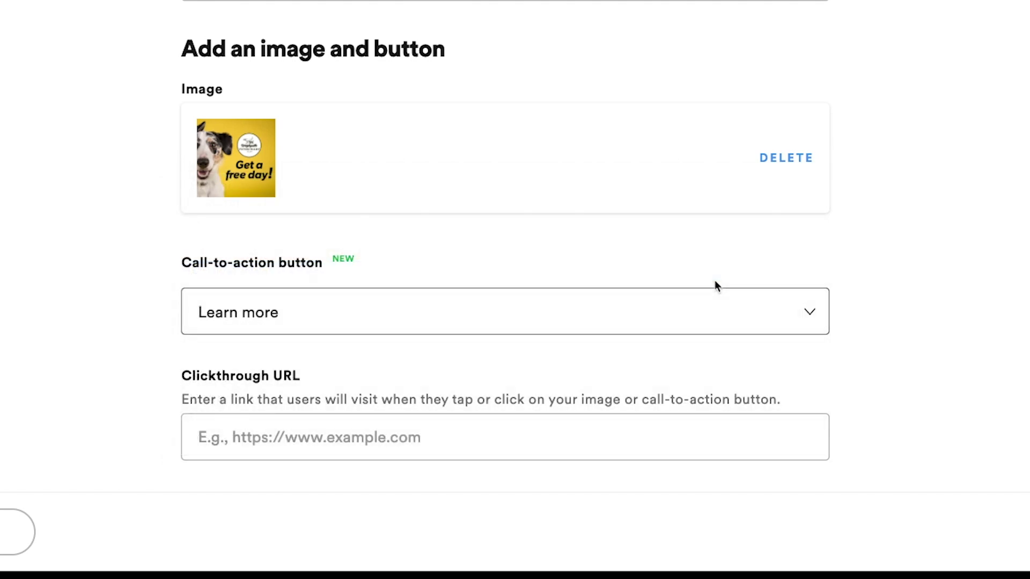
{"action": "left_click", "coordinate": [324, 447]}
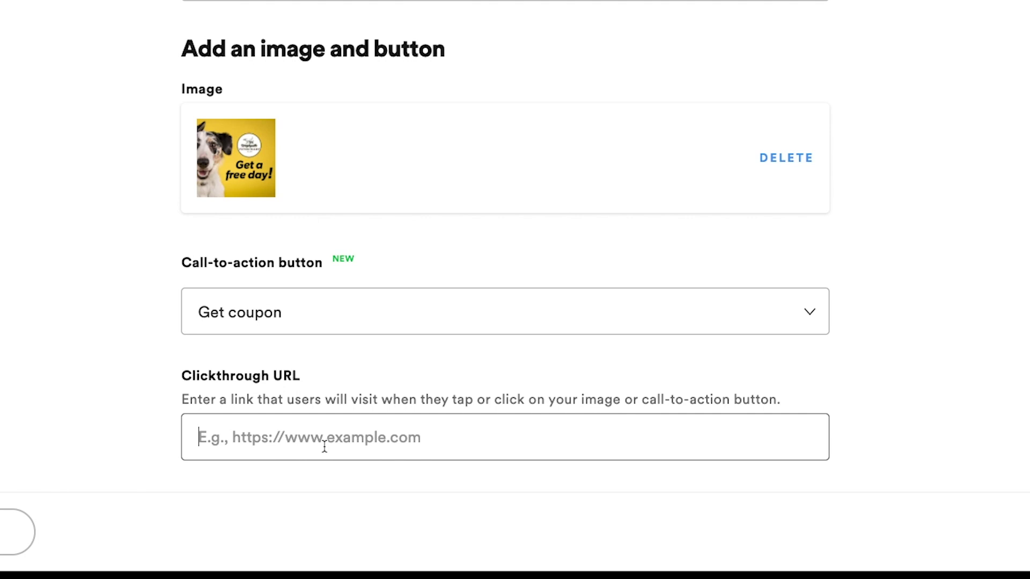
{"action": "type", "text": "wrigleyvillevet.com/free-day"}
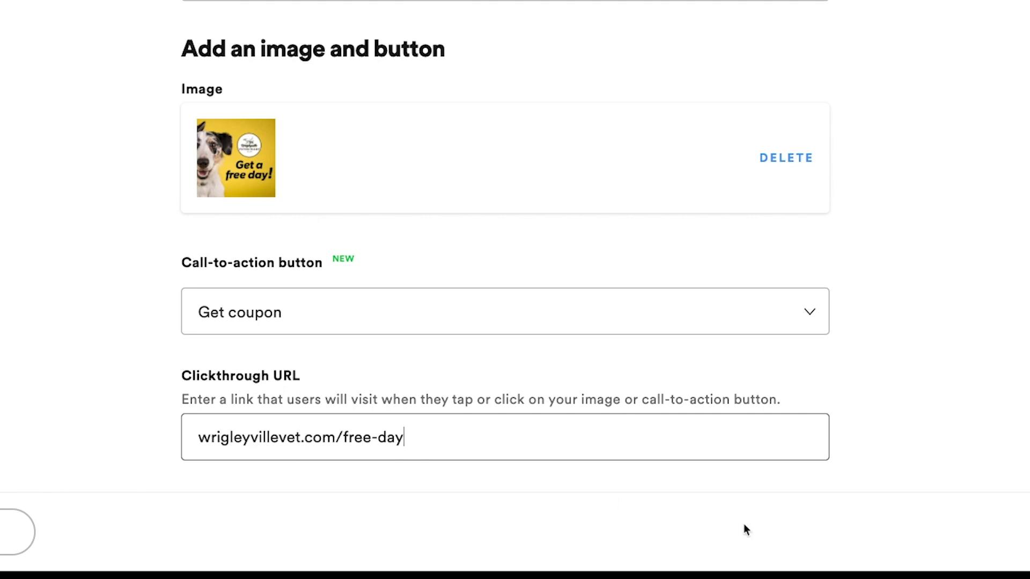
Continue to the ad review and accept both the intellectual property rights confirmation and the Spotify Ad Studio Program Terms and Conditions
{"action": "left_click", "coordinate": [956, 556]}
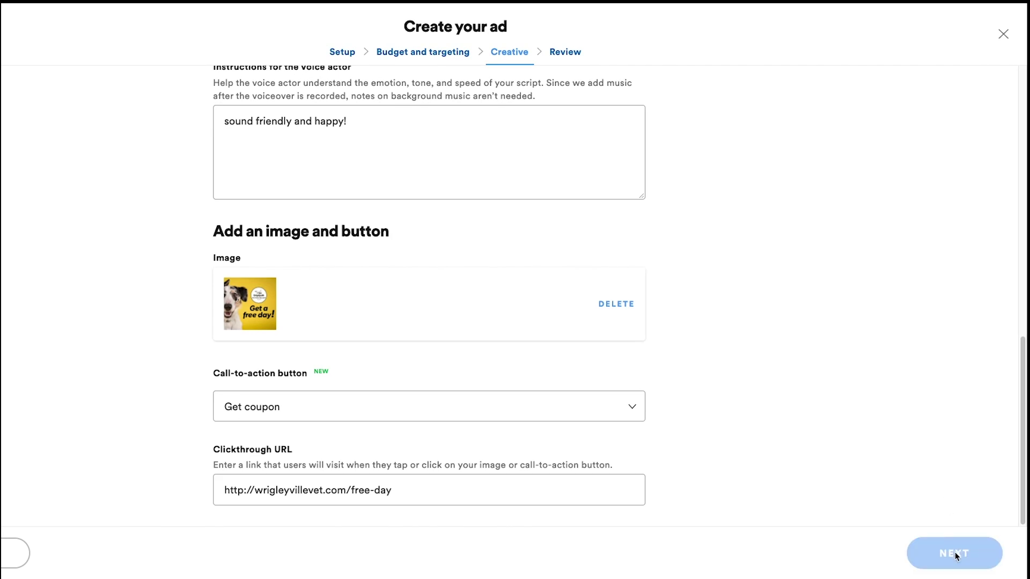
{"action": "left_click", "coordinate": [956, 556]}
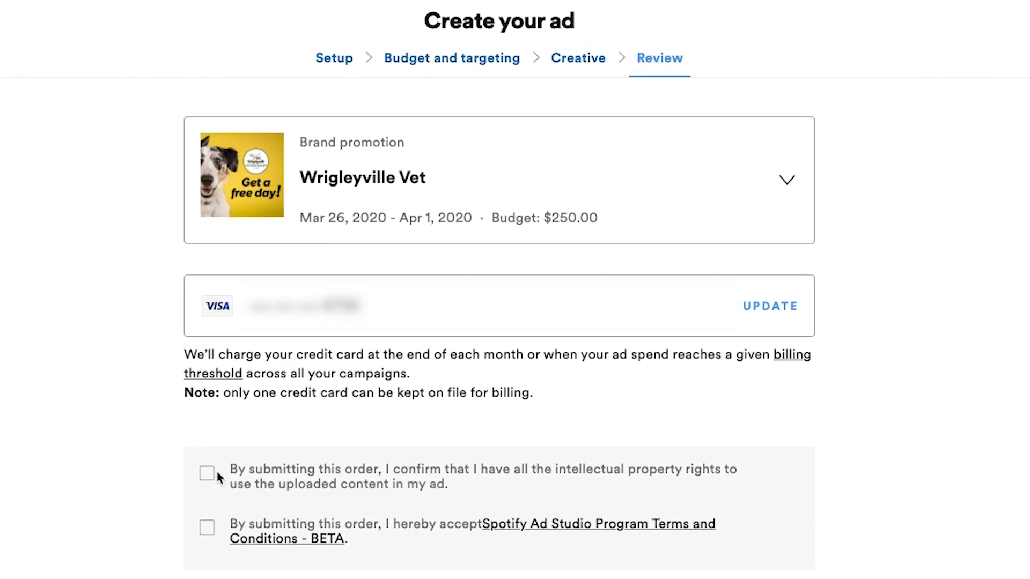
{"action": "left_click", "coordinate": [207, 474]}
{"action": "left_click", "coordinate": [207, 527]}
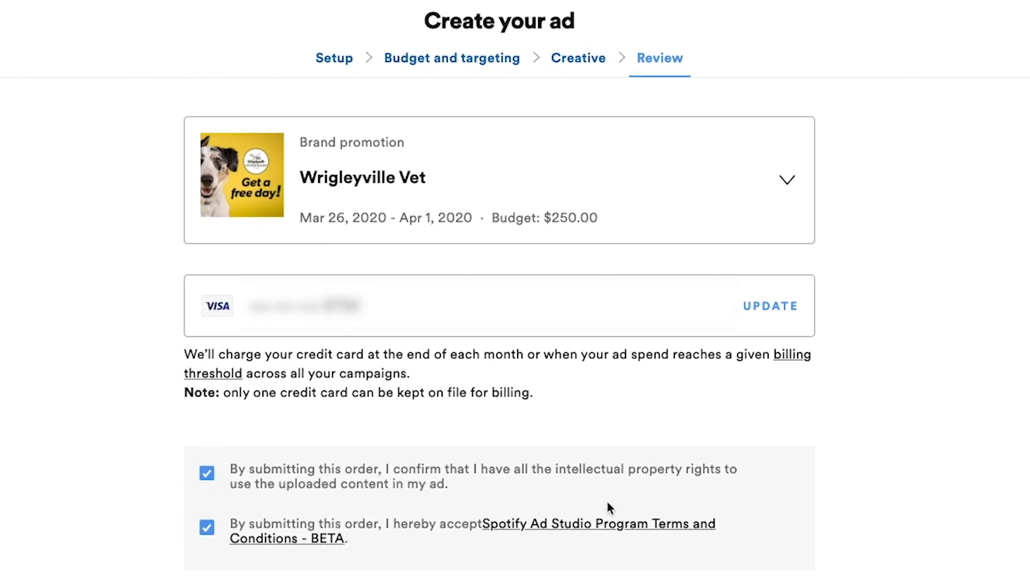